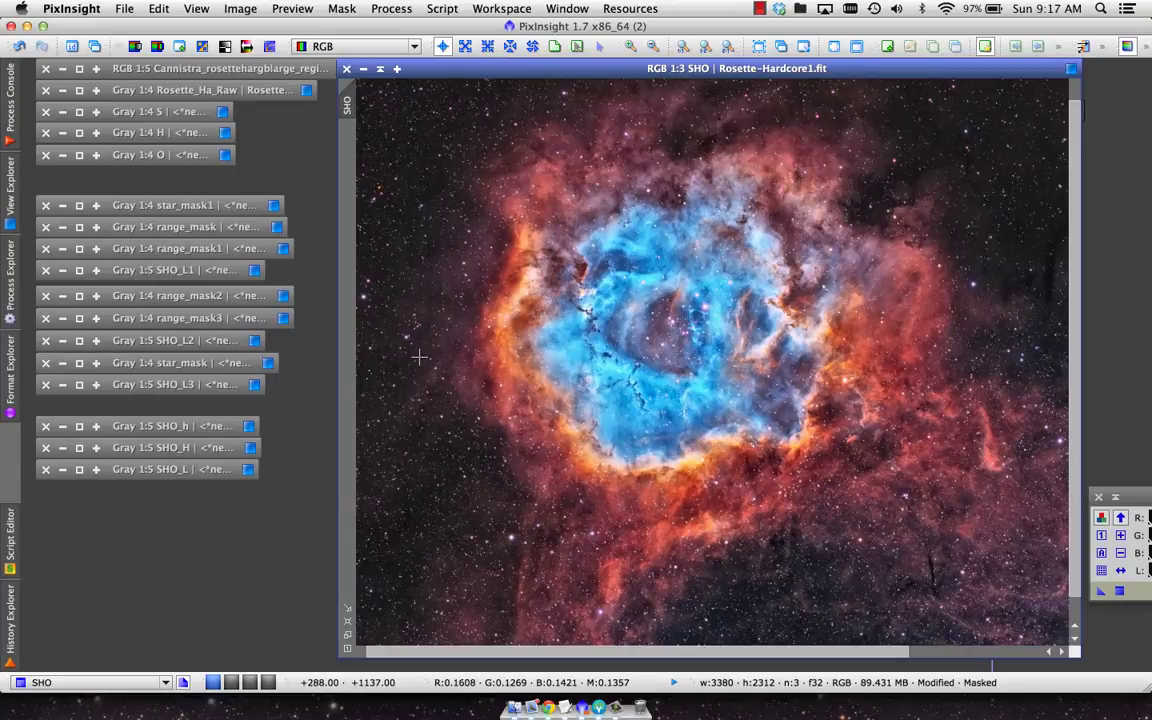
- Shade the finished SHO Rosette image and restore the S, H and O channel images
left_click(380, 69)
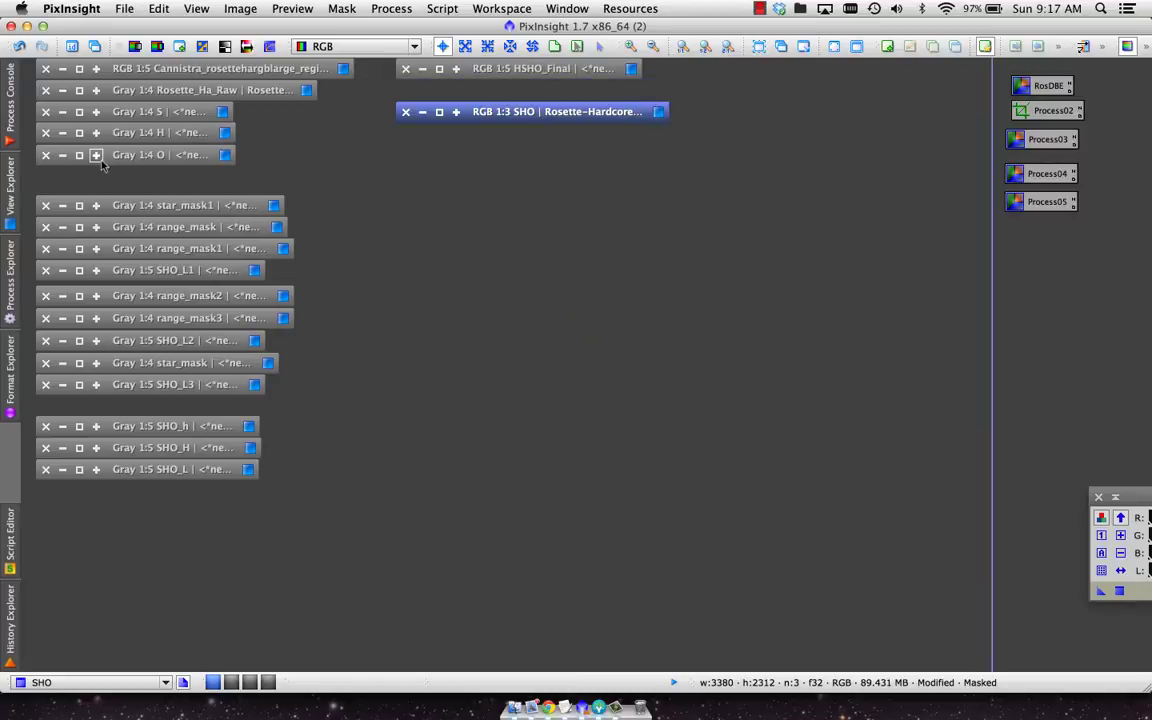
left_click(79, 112)
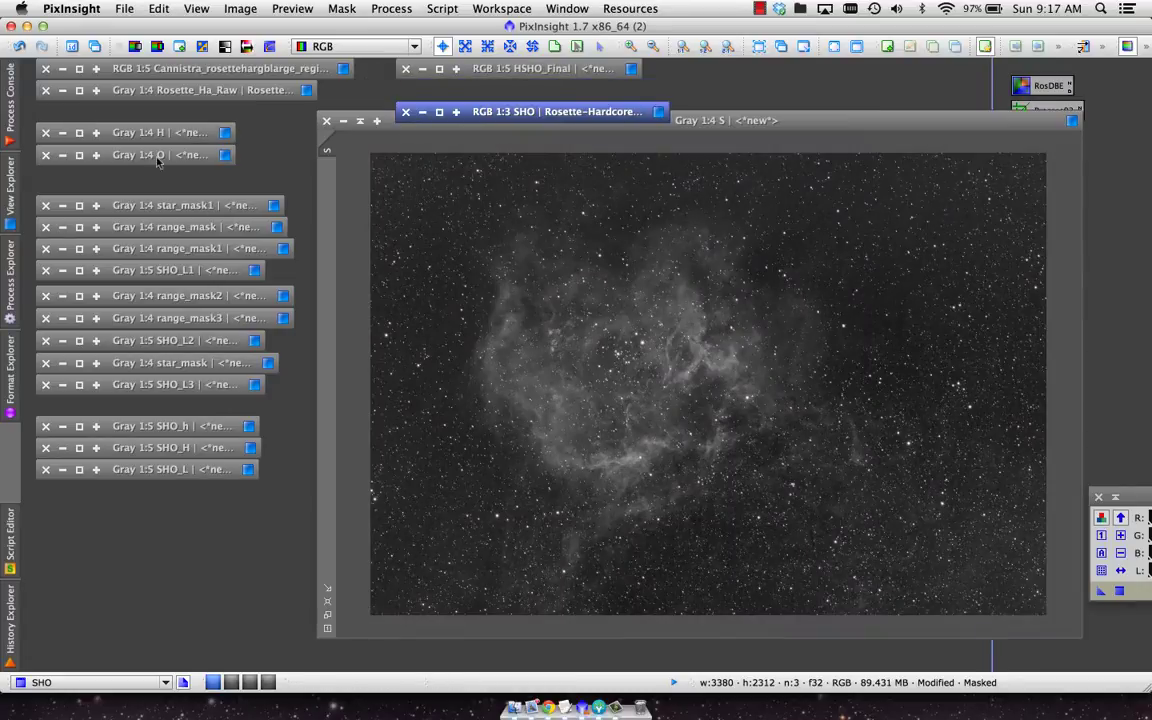
left_click(79, 132)
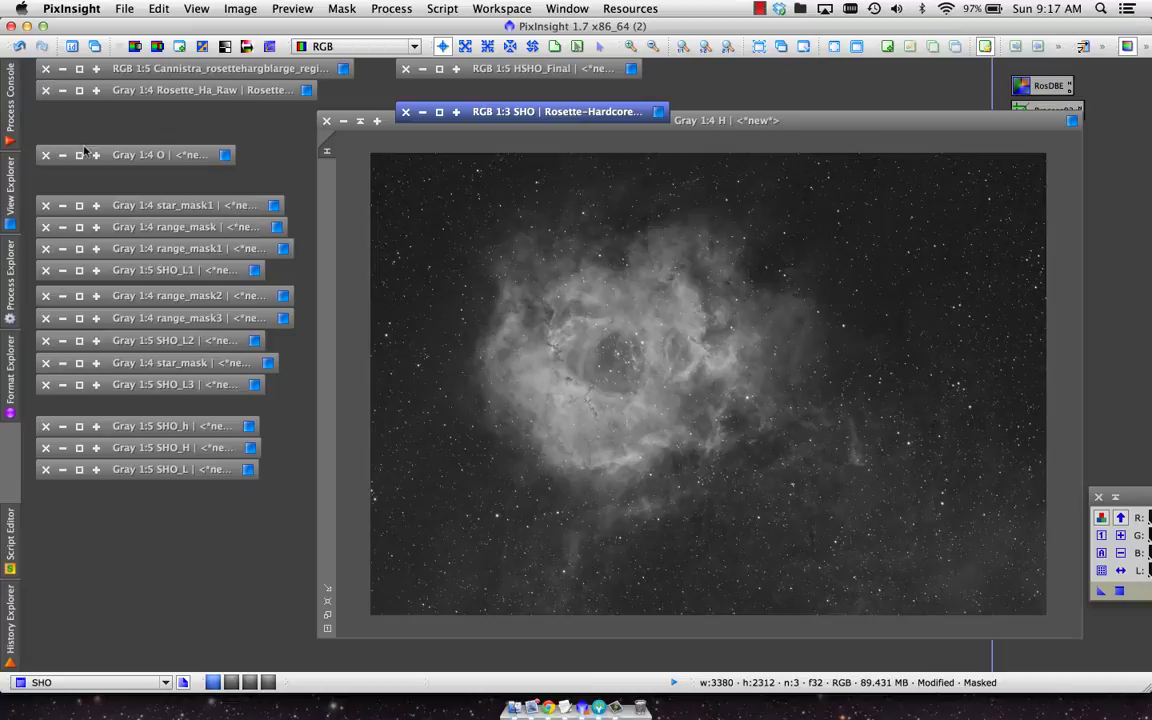
left_click(79, 154)
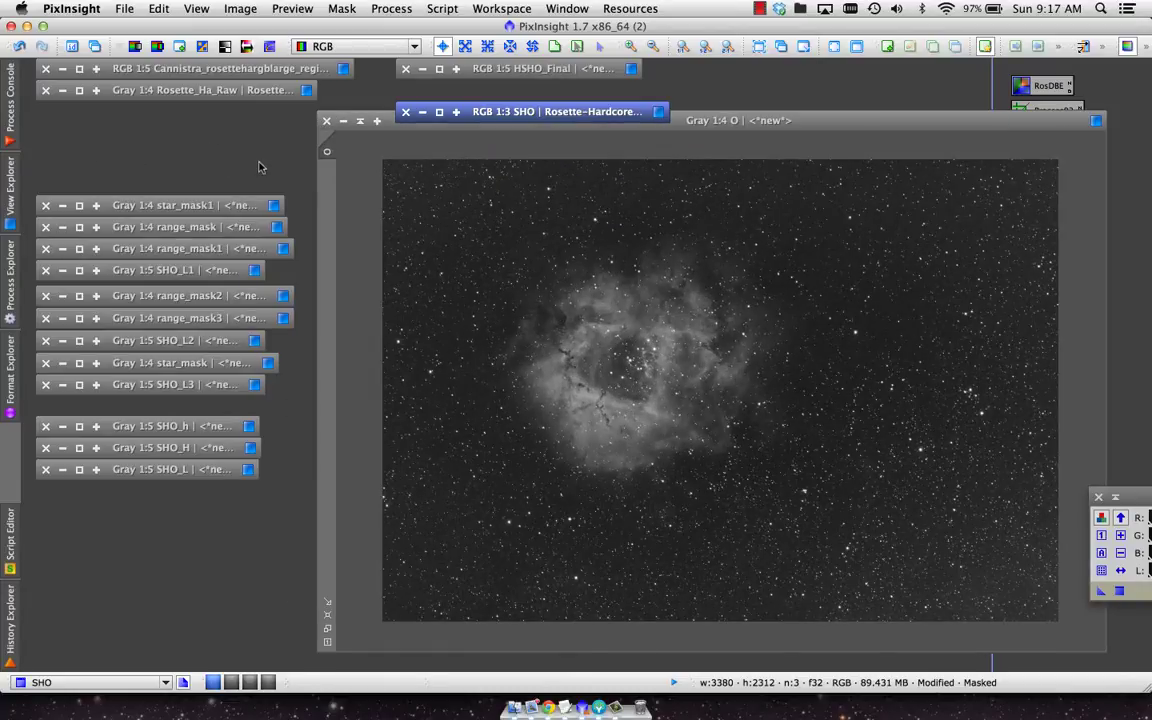
- Shade the O, H and S channel images again, leaving no image window open
left_click(360, 121)
left_click(360, 121)
left_click(361, 122)
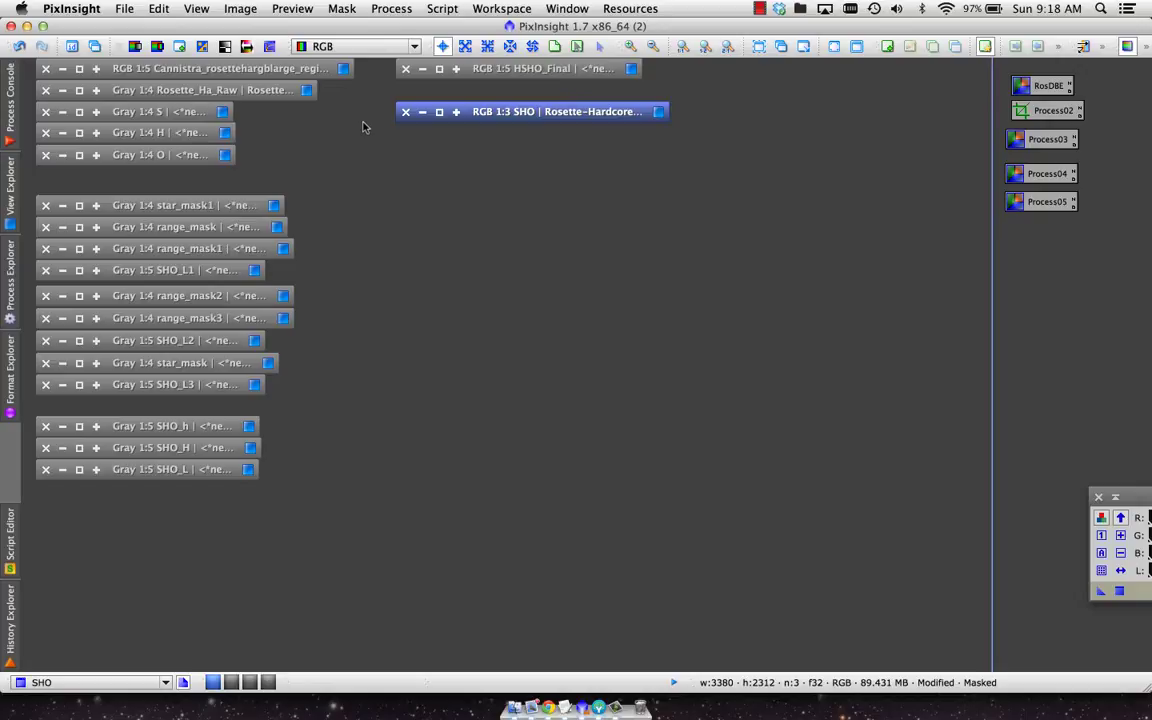
- Restore Rosette_Ha_Raw, auto-stretch its display with Ctrl+A, and show its processing history
left_click(79, 91)
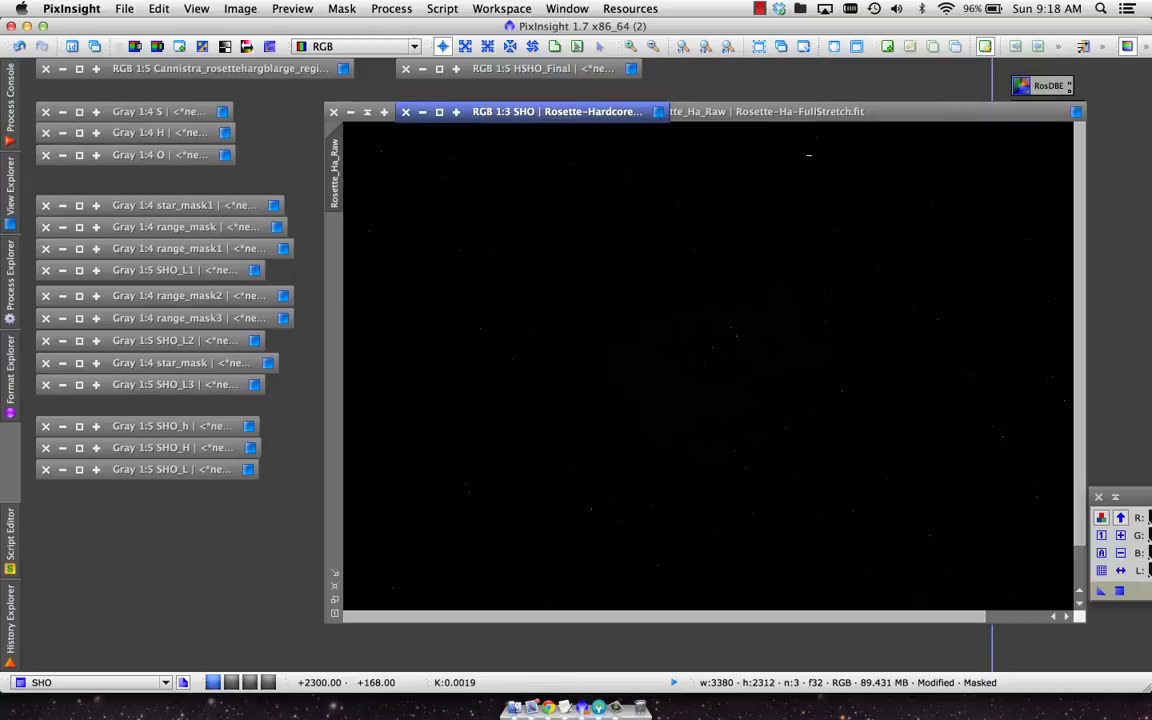
mouse_move(712, 112)
left_mouse_down()
mouse_move(712, 123)
mouse_move(699, 111)
left_mouse_up()
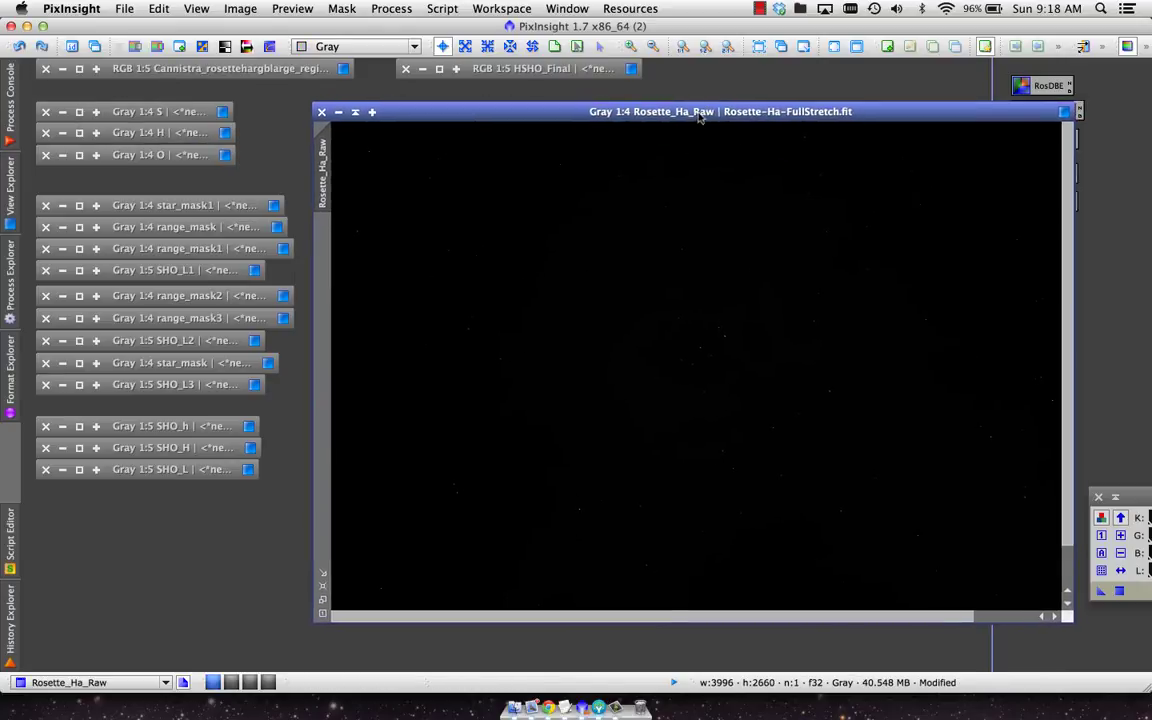
key("super+a")
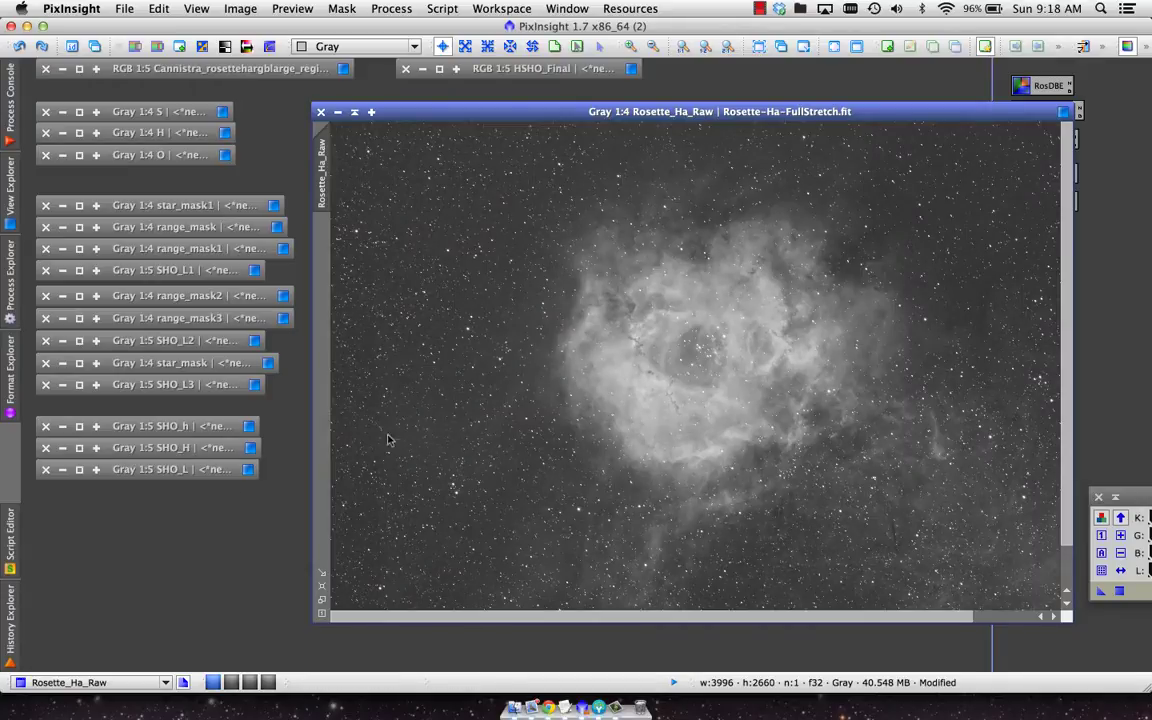
left_click(10, 625)
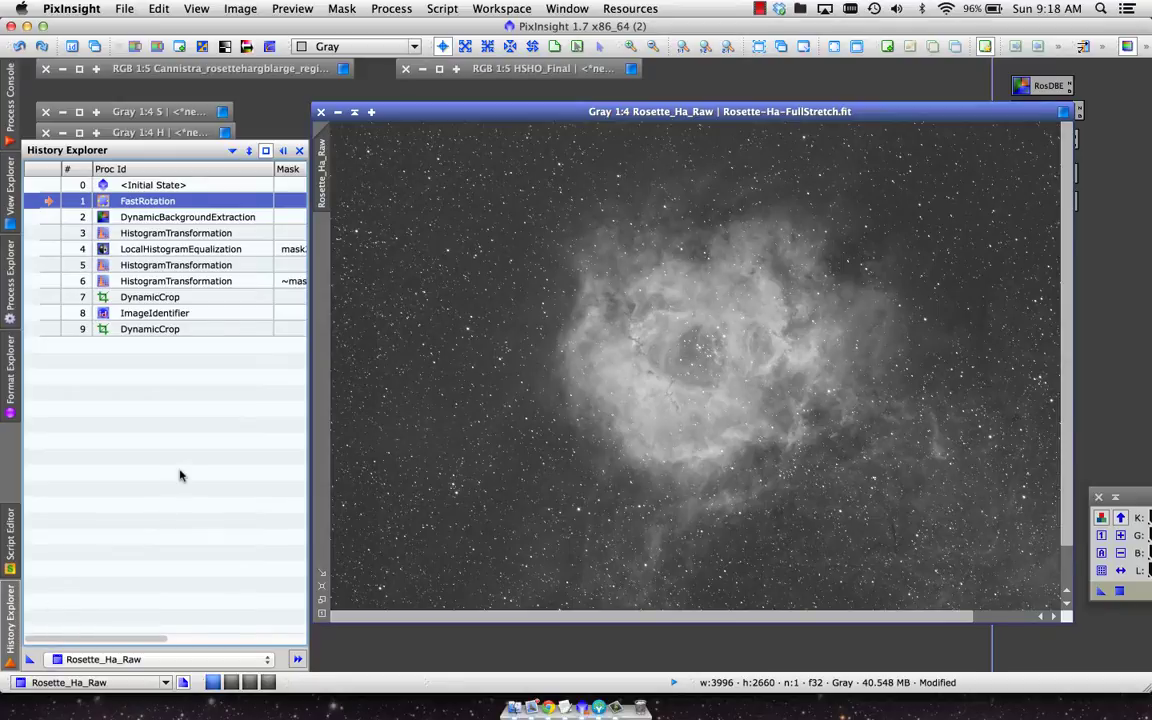
- Set the History Explorer panel to Floating and arrange it beside the Rosette_Ha_Raw window
left_click(233, 152)
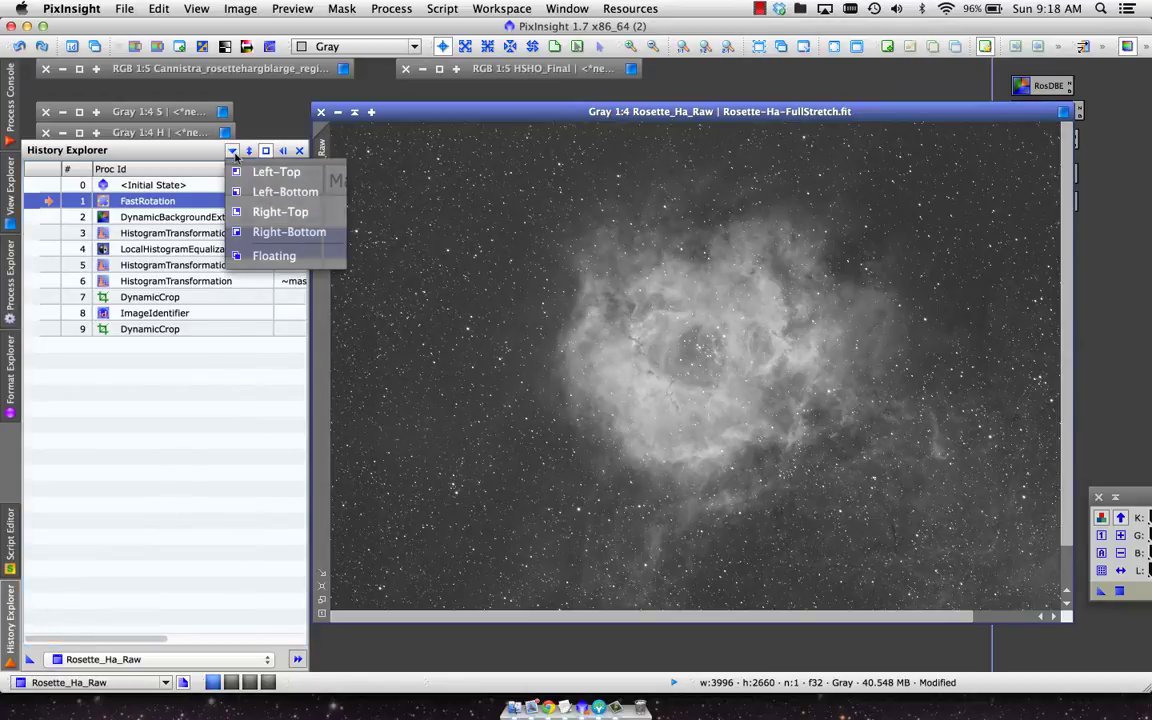
left_click(256, 257)
left_click_drag(198, 116, 219, 141)
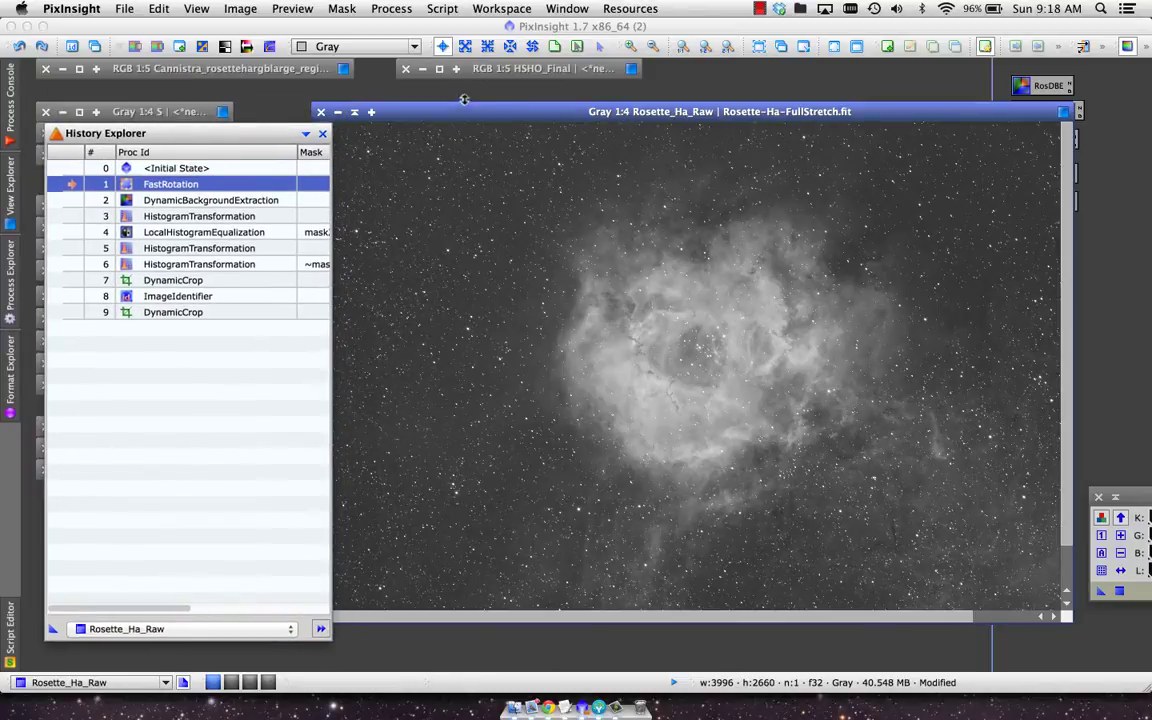
left_click_drag(459, 116, 501, 116)
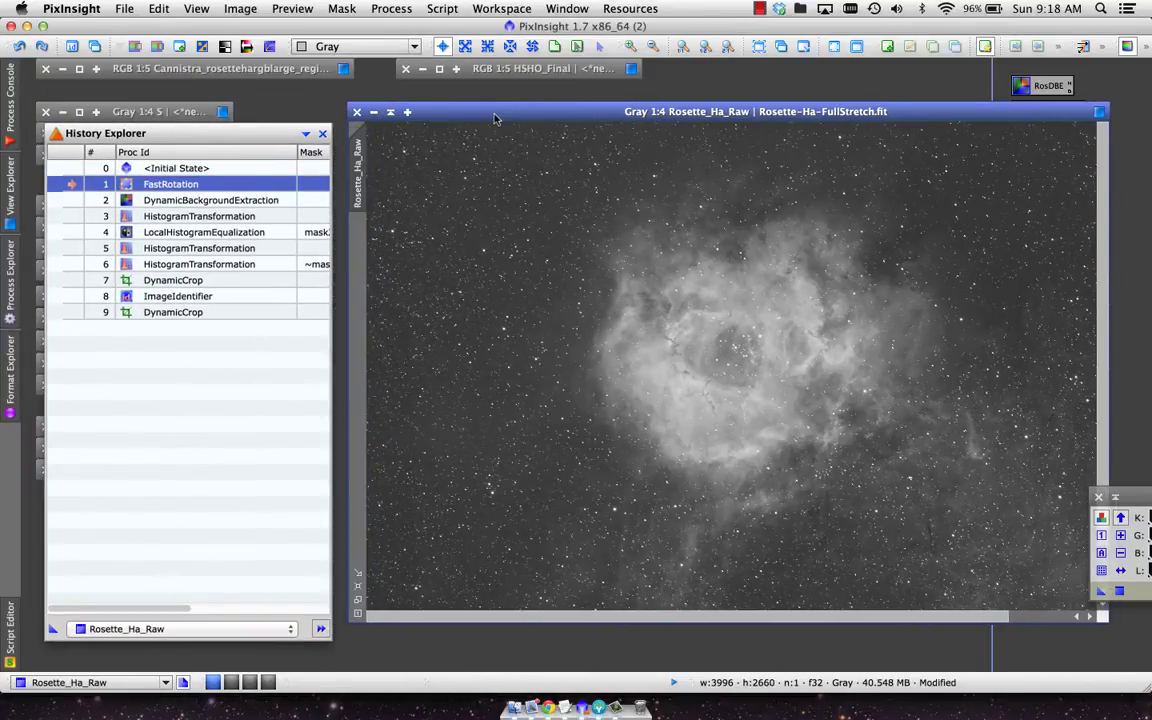
- Roll back to DynamicBackgroundExtraction, then HistogramTransformation, and auto-stretch the washed-out display
left_click(70, 203)
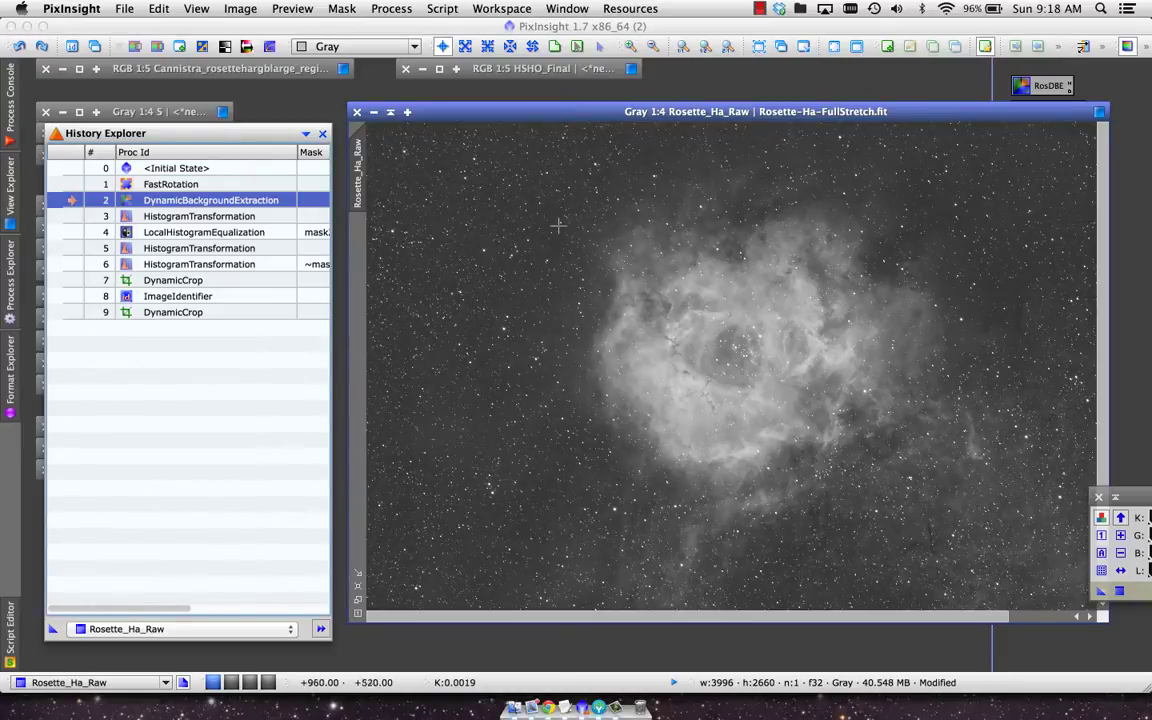
left_click(70, 218)
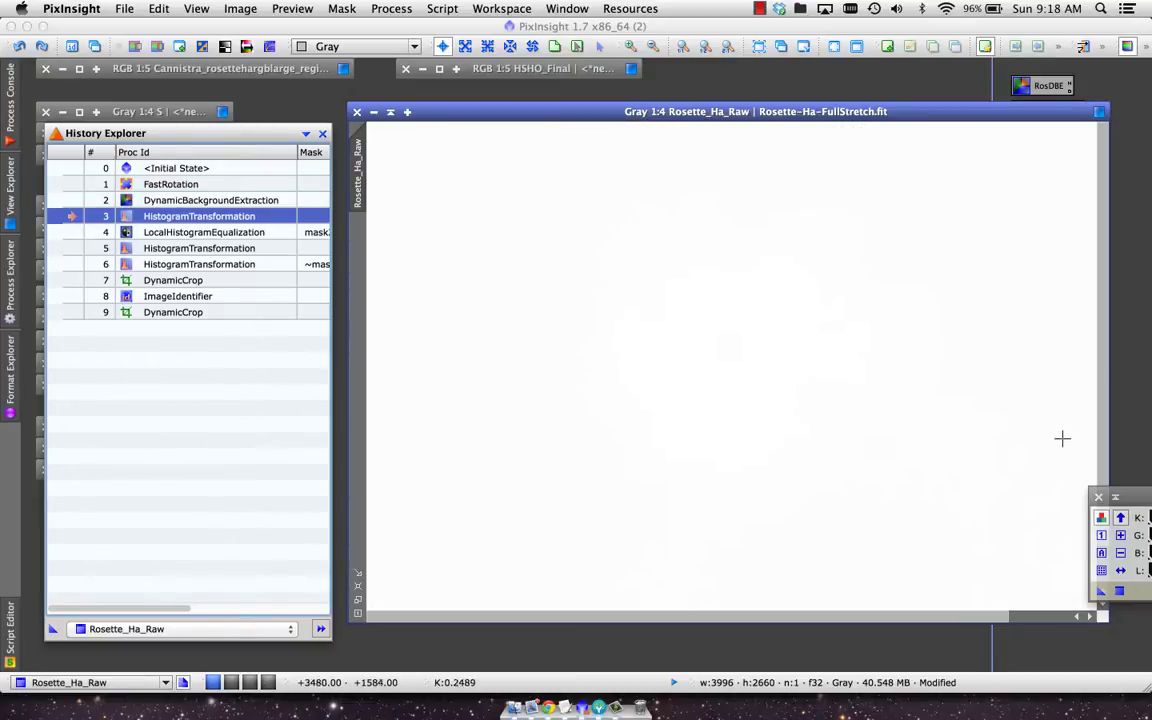
left_click_drag(1130, 497, 523, 381)
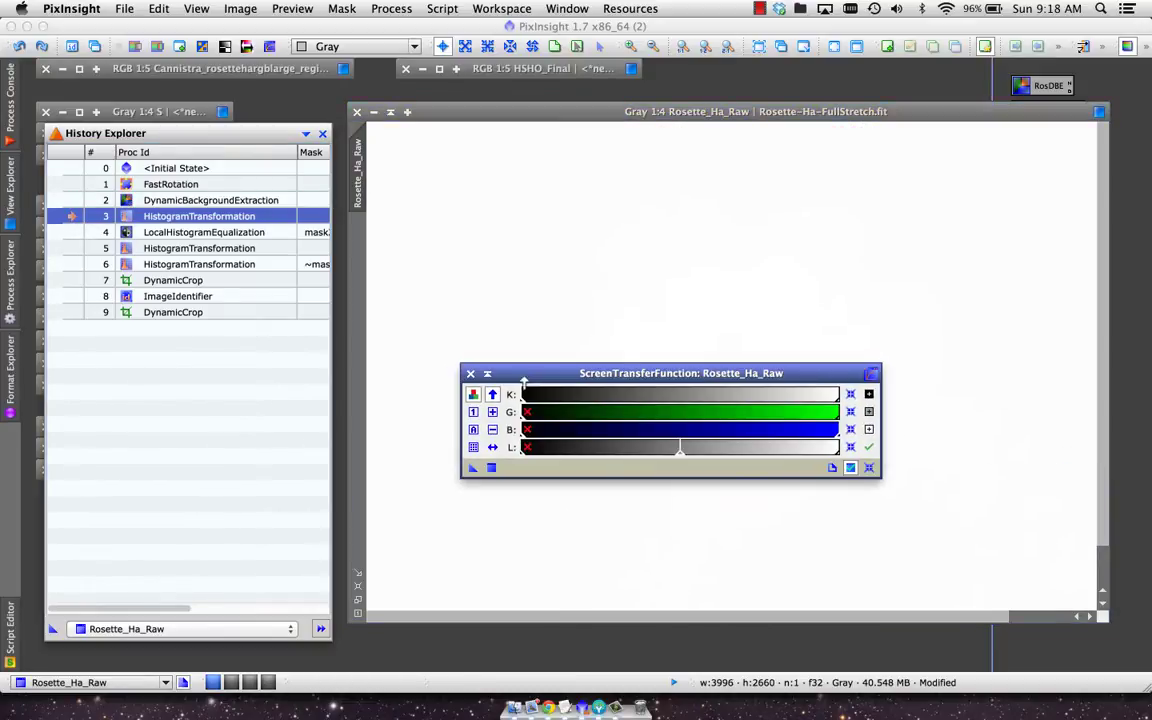
left_click(850, 467)
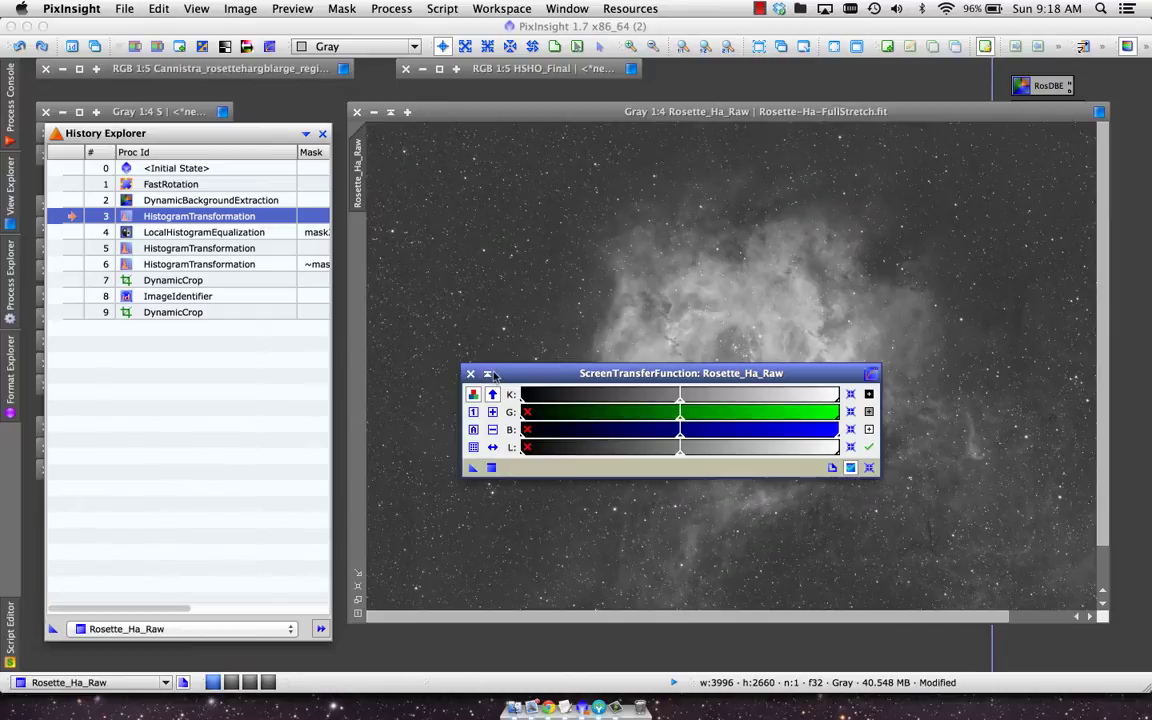
left_click_drag(600, 373, 1149, 442)
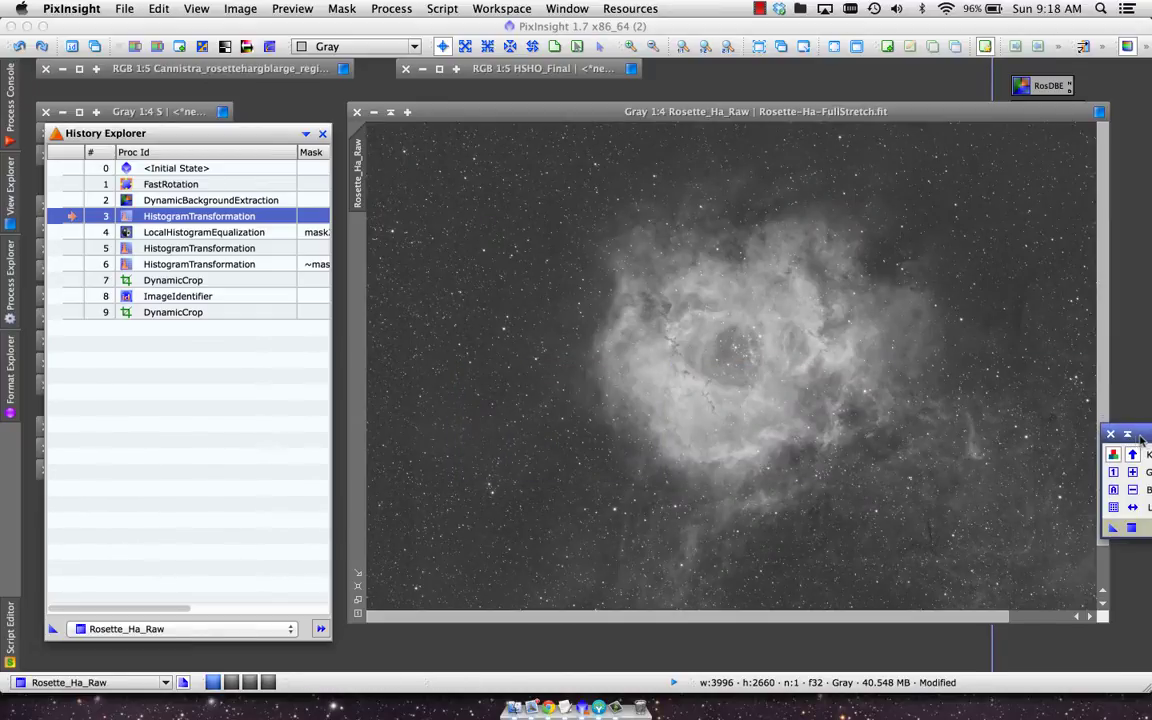
- Jump to LocalHistogramEqualization and compare it using undo and redo
left_click(66, 232)
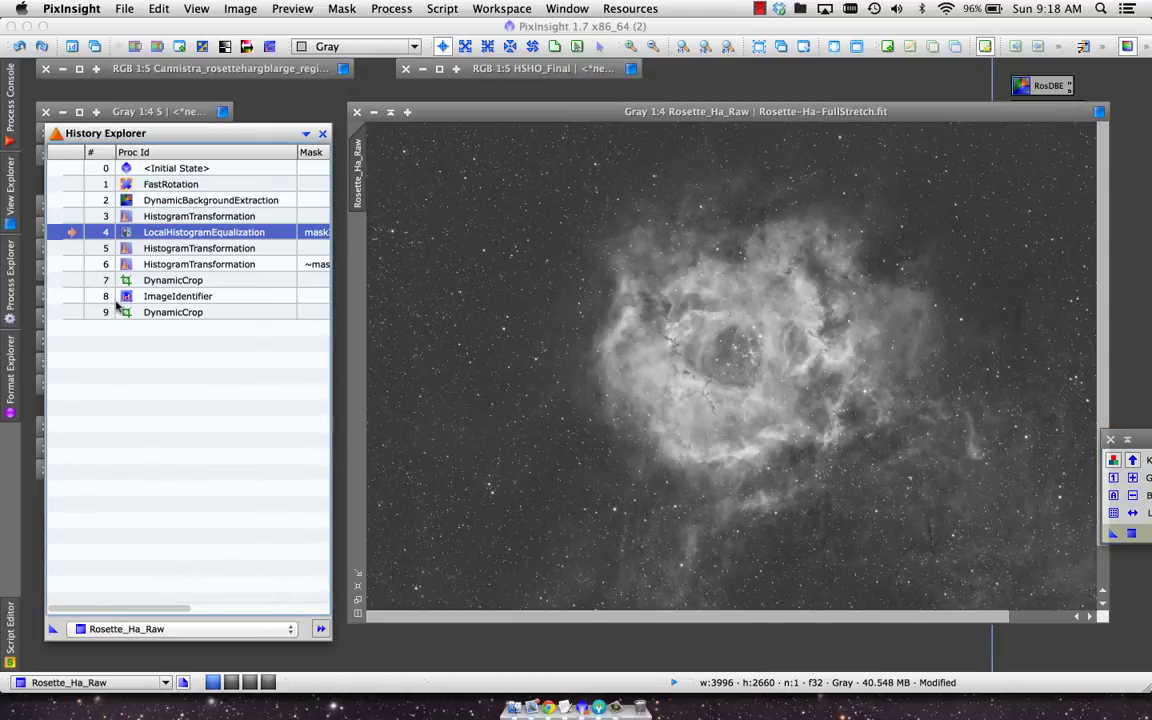
left_click(22, 47)
left_click(22, 47)
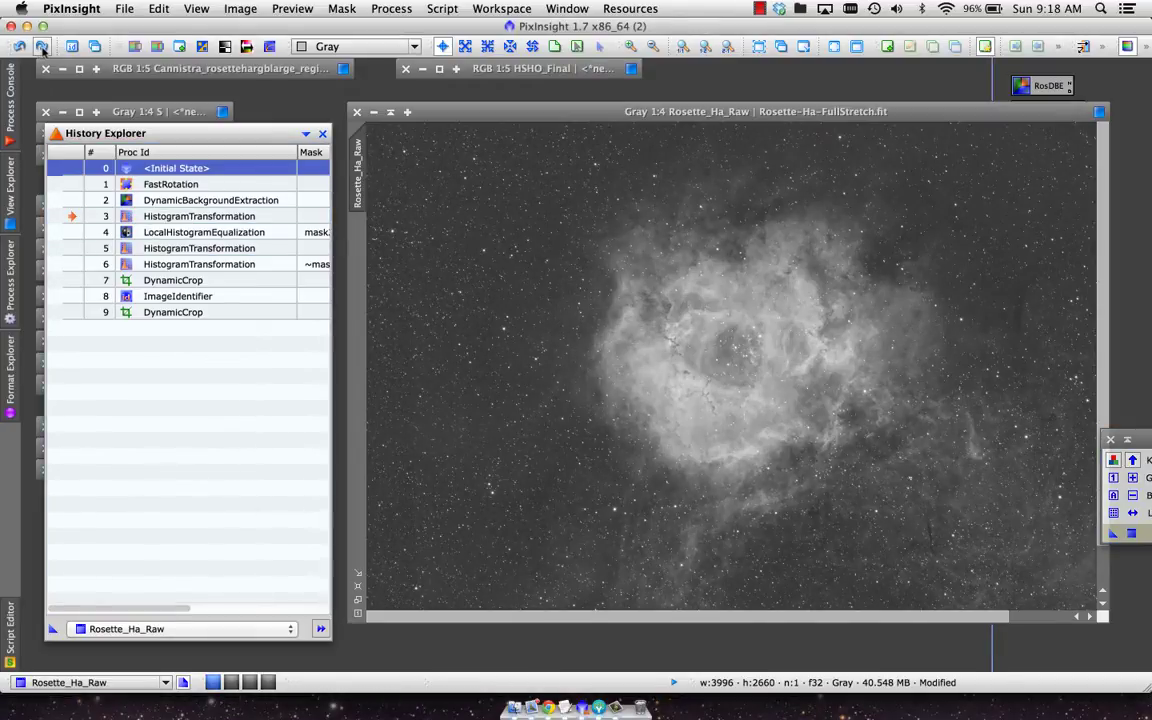
left_click(42, 47)
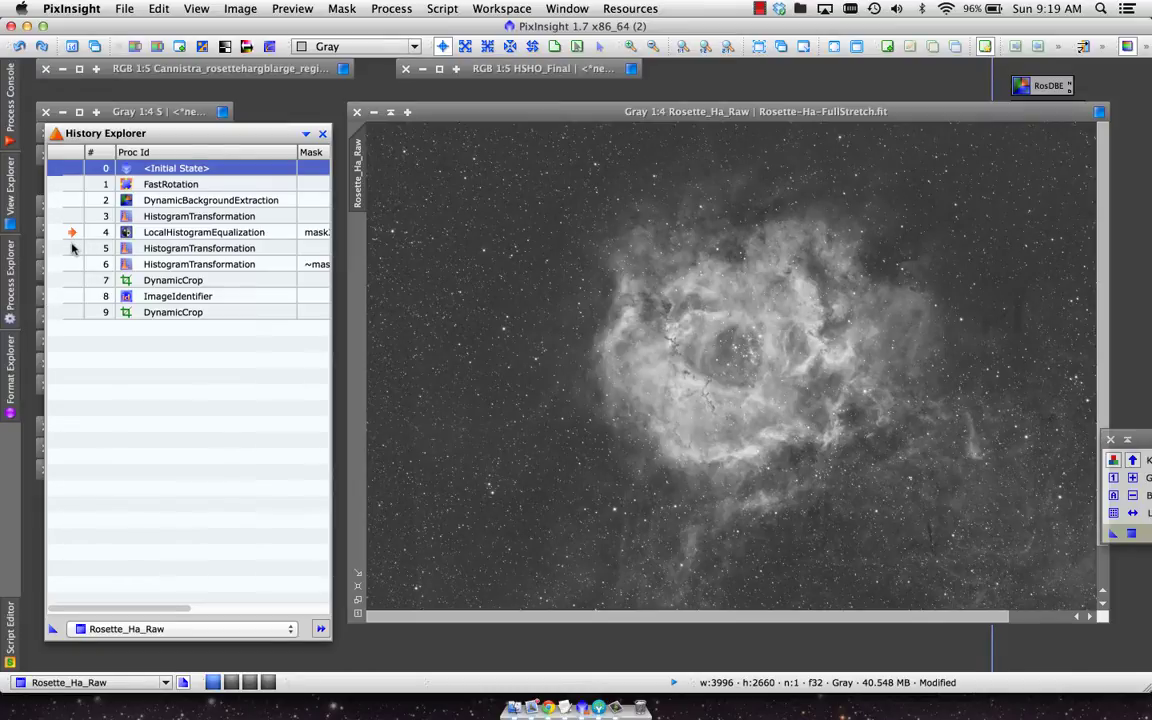
- Step the Ha history through HistogramTransformation, DynamicCrop and the ImageIdentifier rename to L
double_click(72, 249)
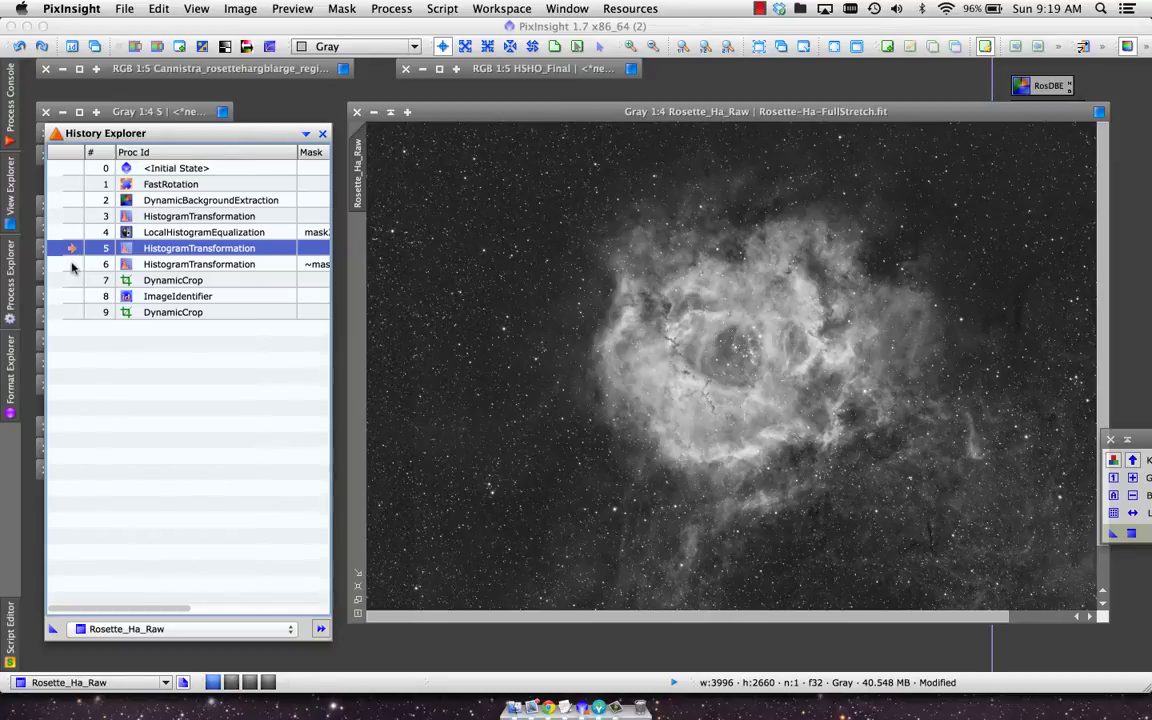
double_click(72, 265)
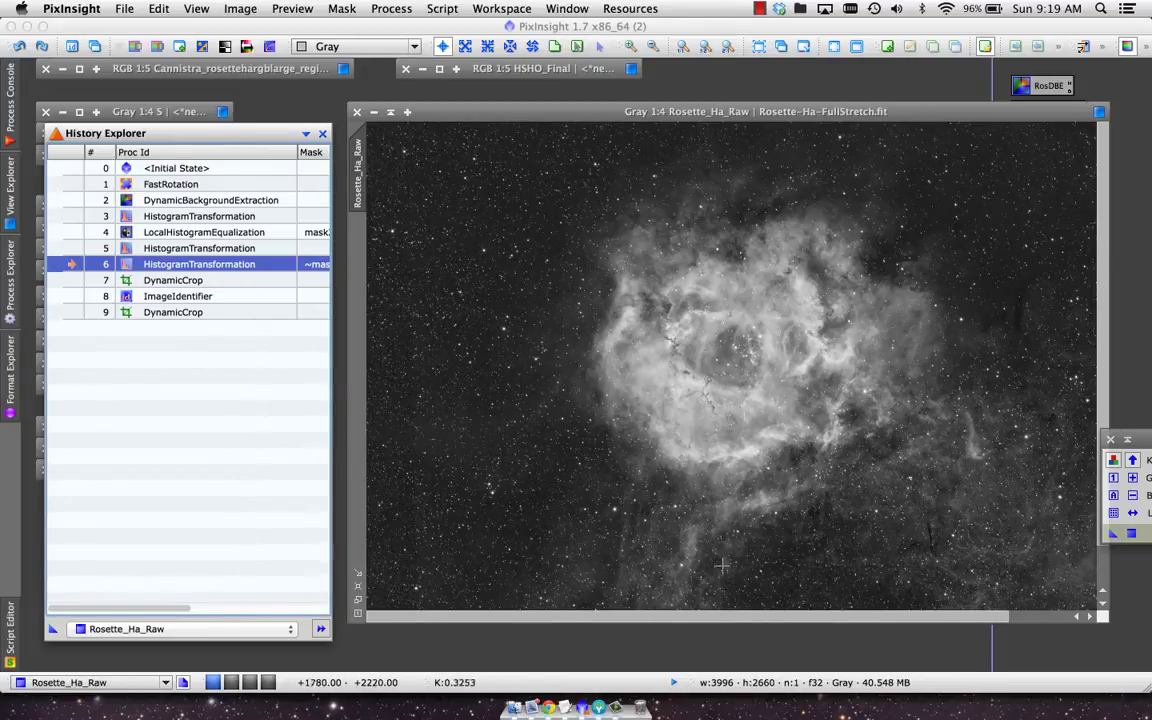
double_click(70, 281)
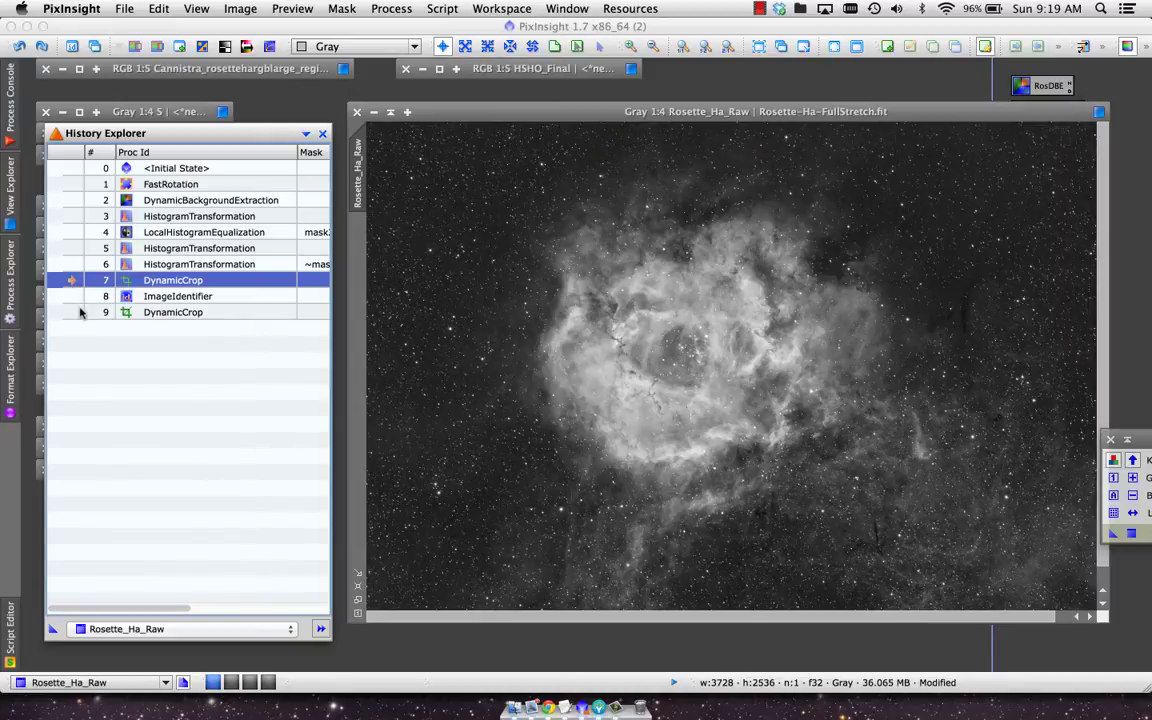
double_click(74, 297)
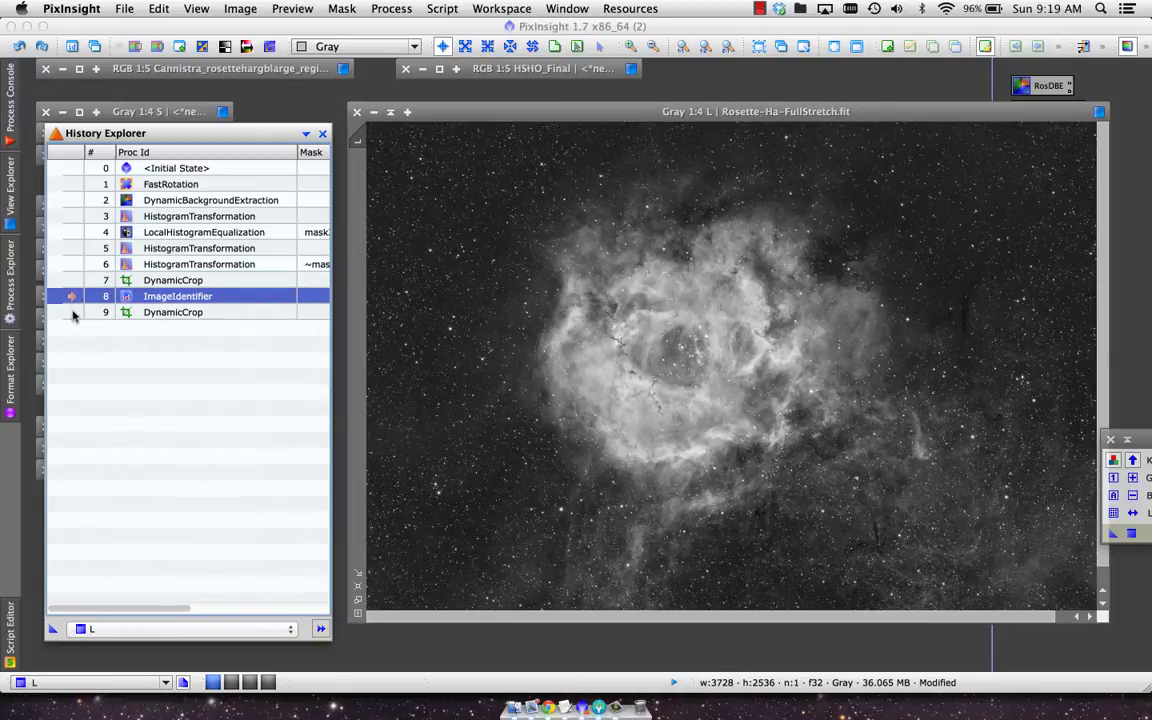
- Jump to the final DynamicCrop, then toggle between uncropped and cropped states
left_click(71, 314)
double_click(71, 316)
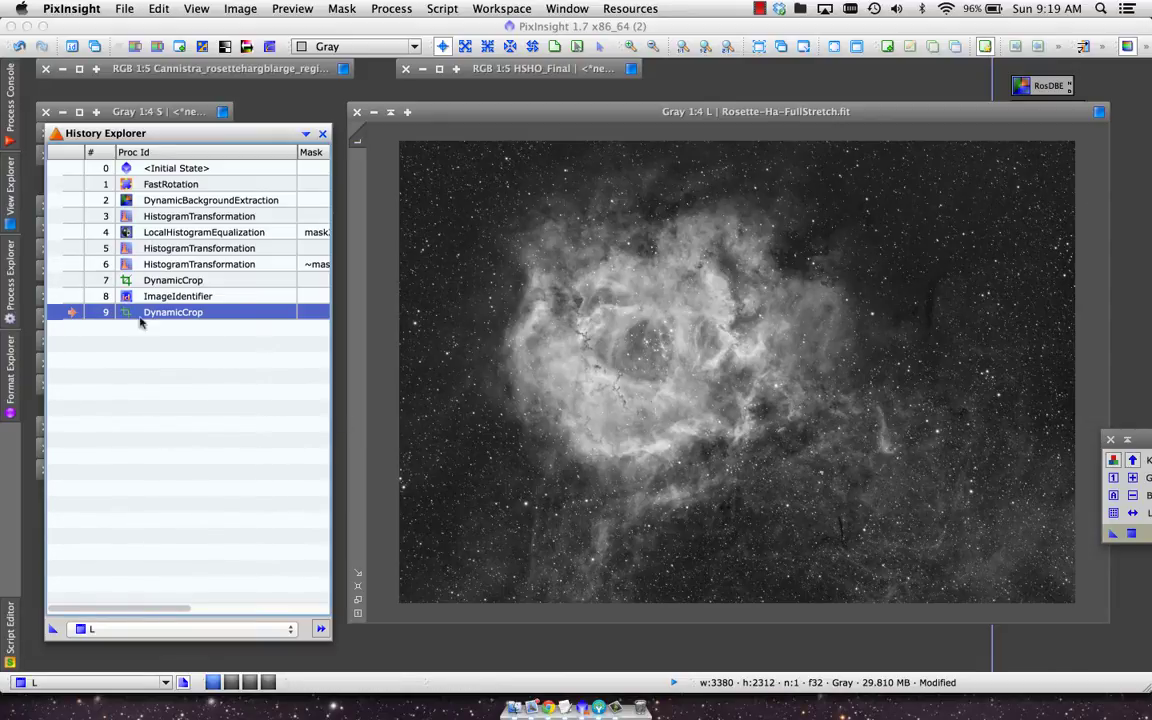
double_click(68, 296)
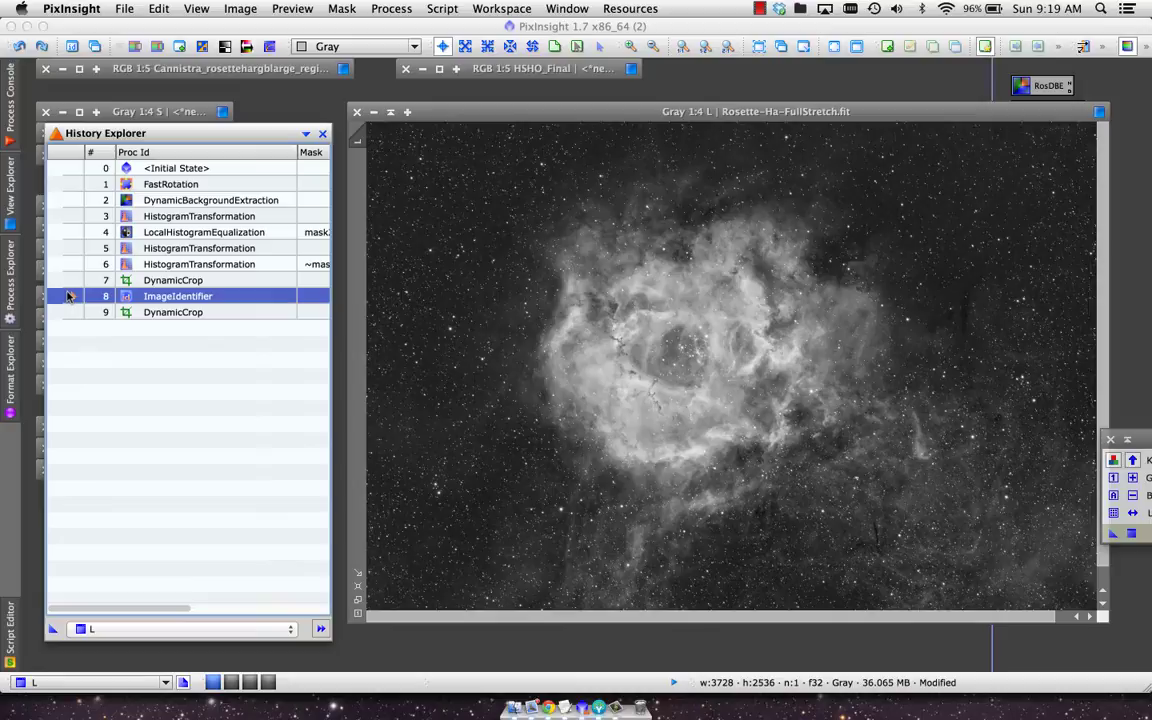
double_click(70, 312)
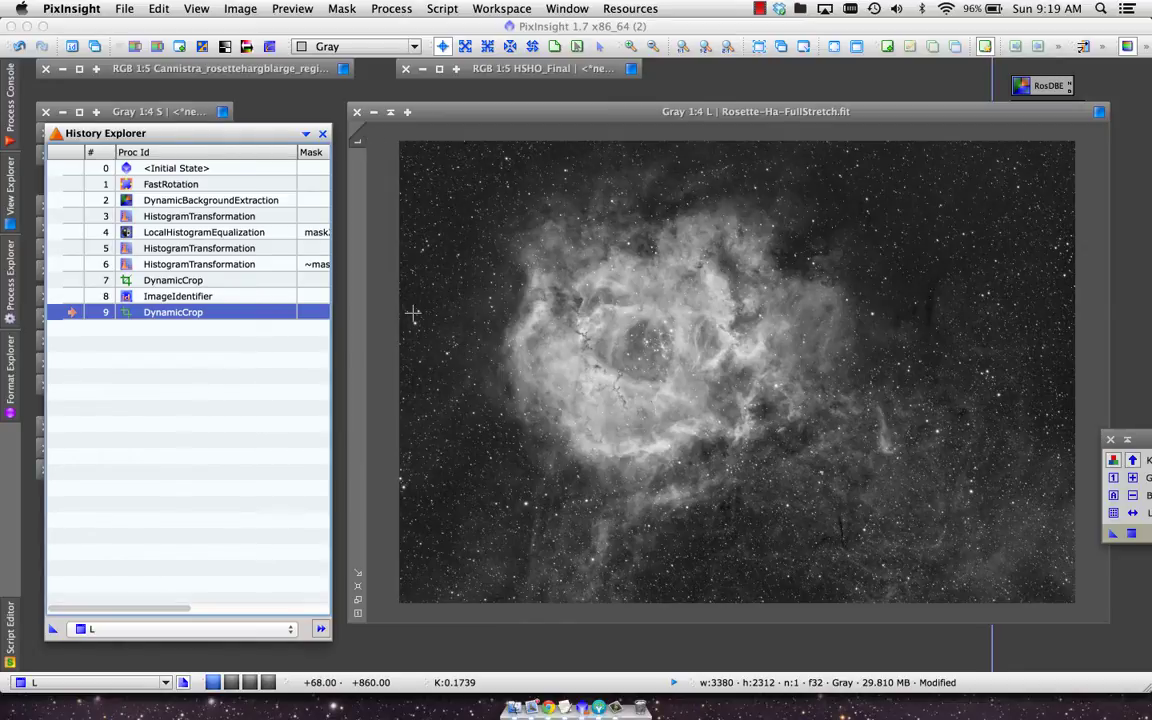
- Shade the Ha window, show the SHO view's history, and bring the SHO image forward
left_click(390, 113)
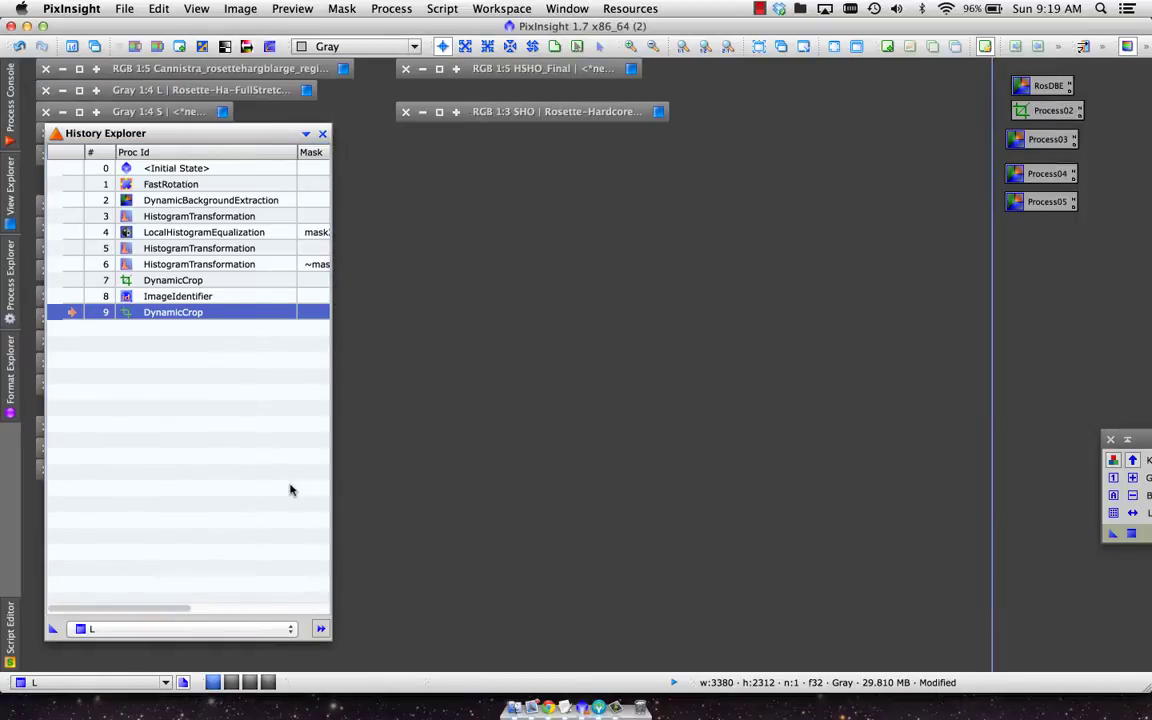
left_click(128, 628)
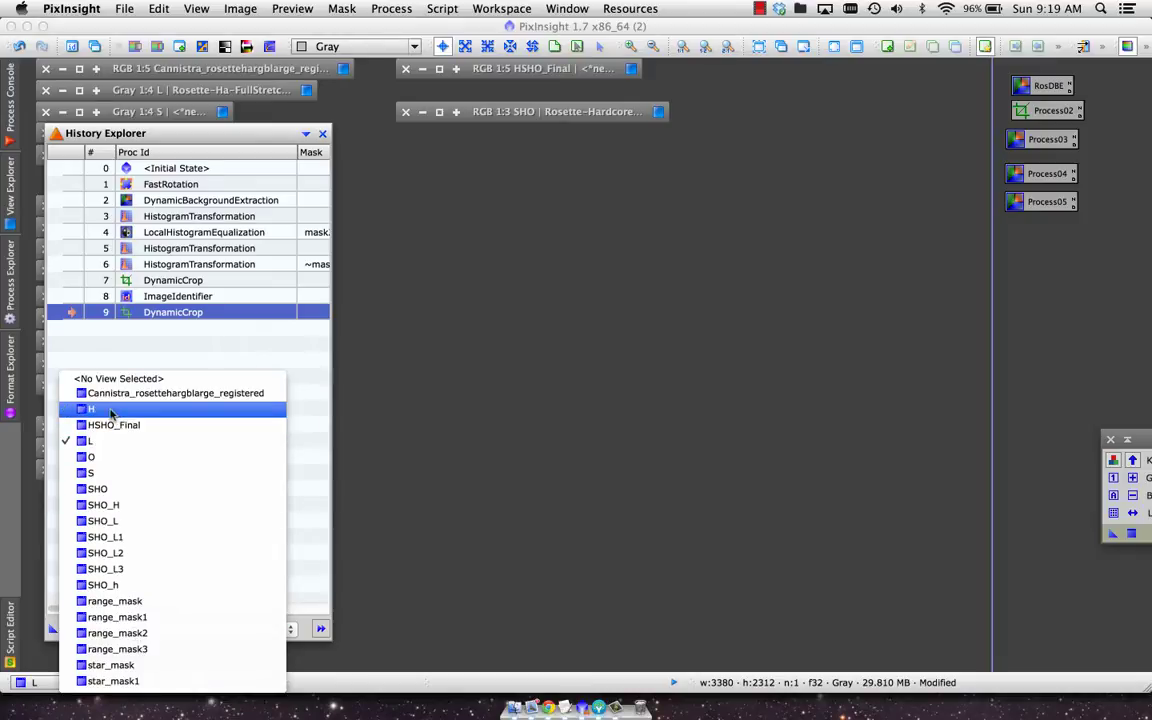
left_click(97, 489)
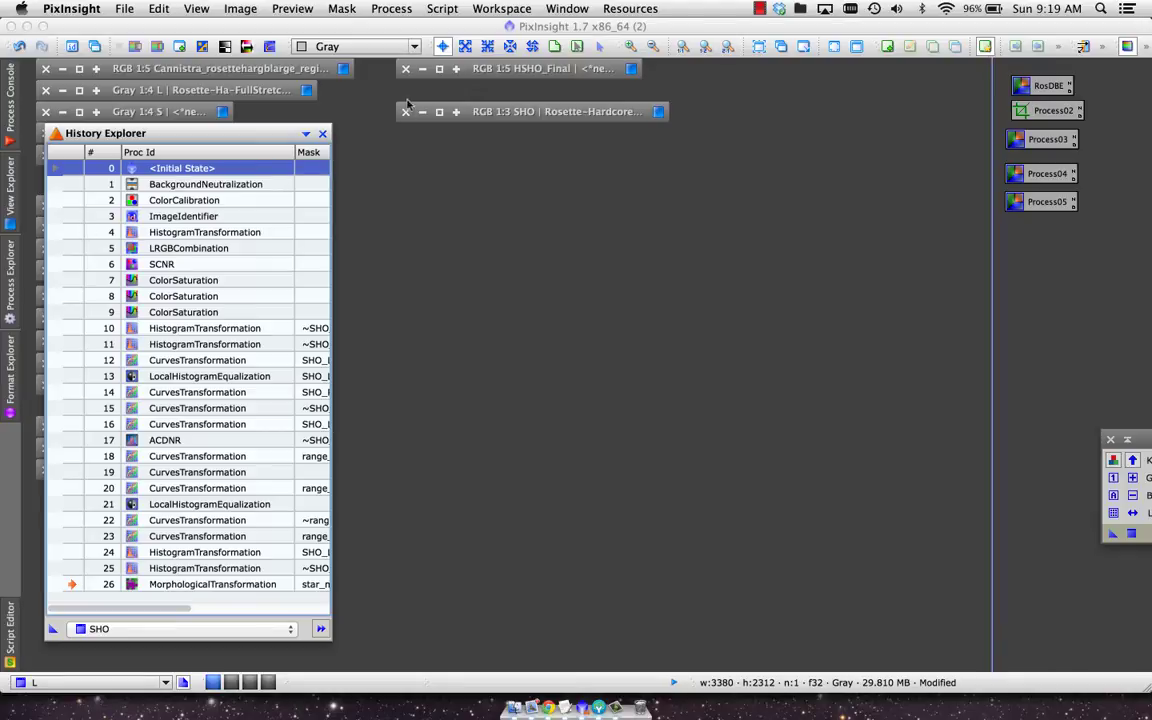
left_click(437, 116)
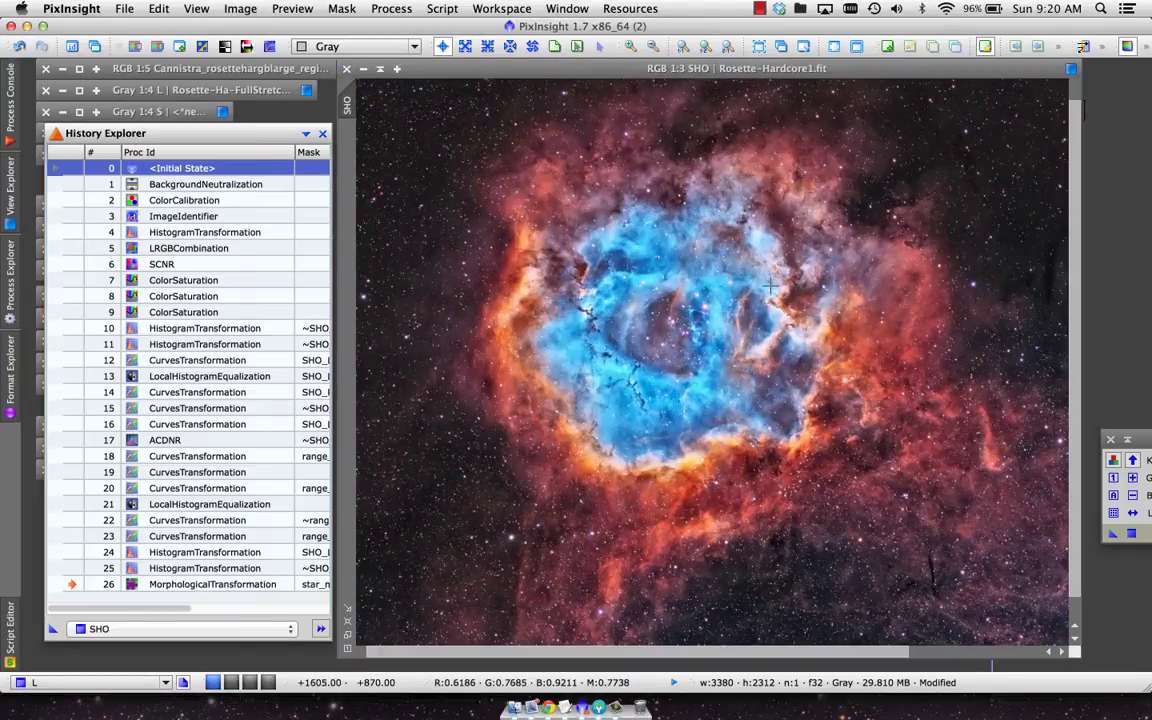
left_click(652, 47)
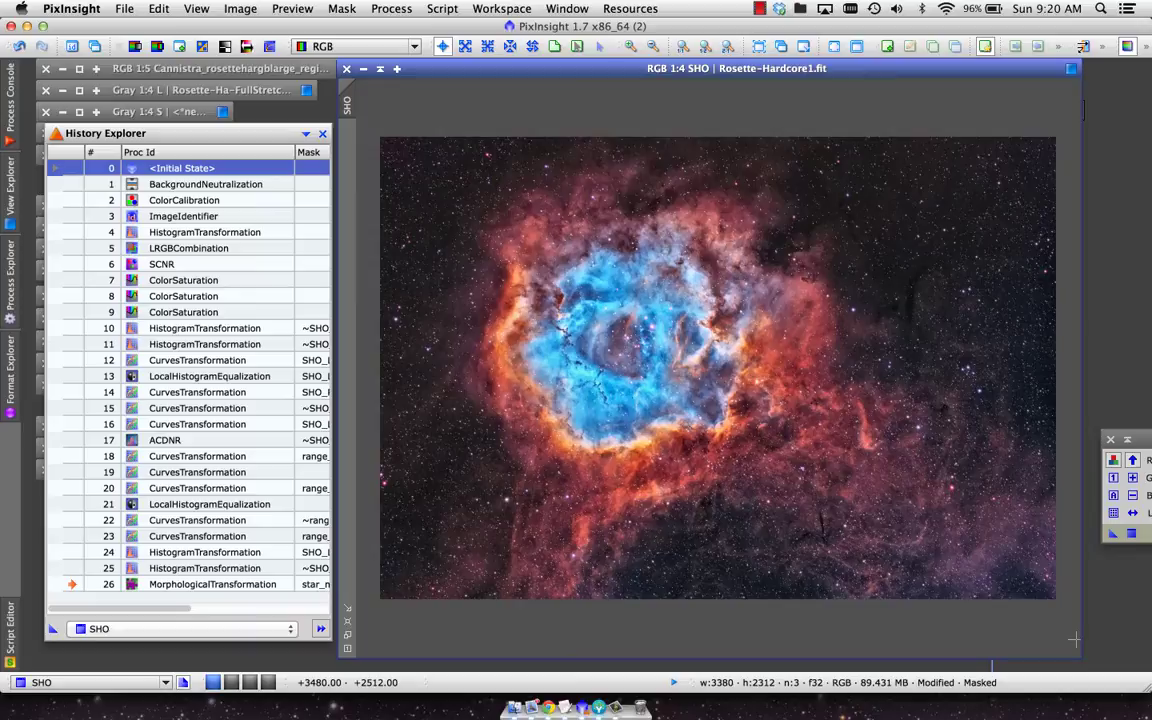
- Revert SHO to BackgroundNeutralization and auto-stretch it in ScreenTransferFunction, toggling linked channels
double_click(59, 188)
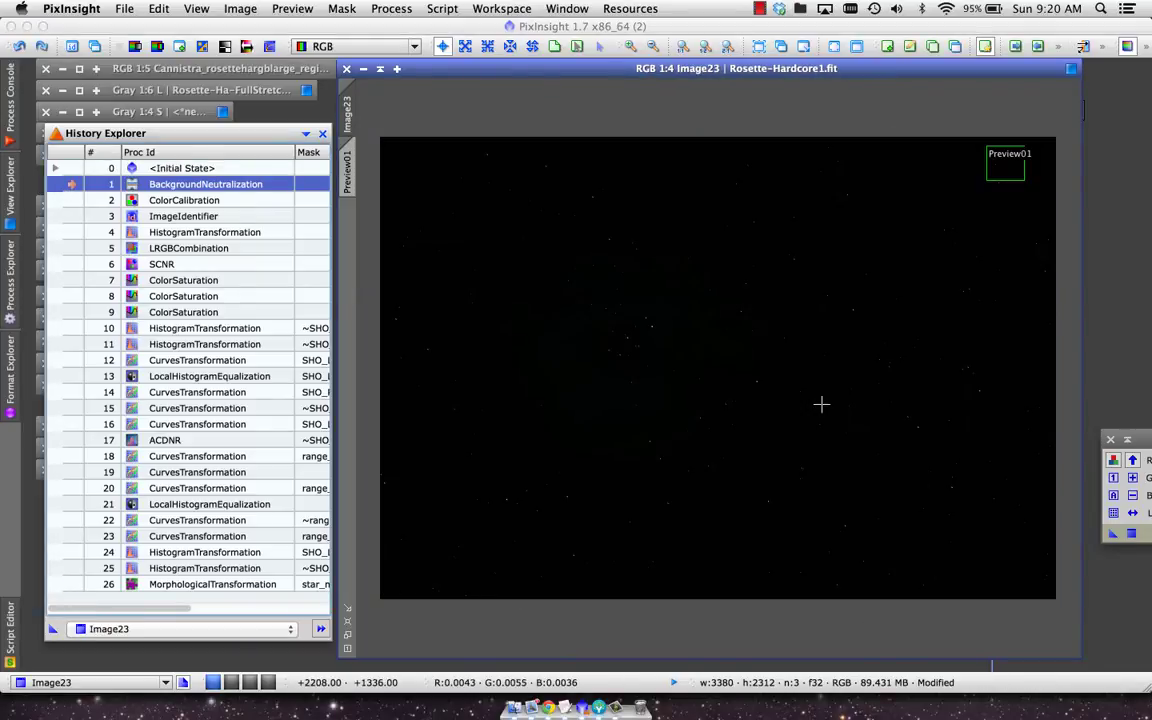
key("ctrl+F12")
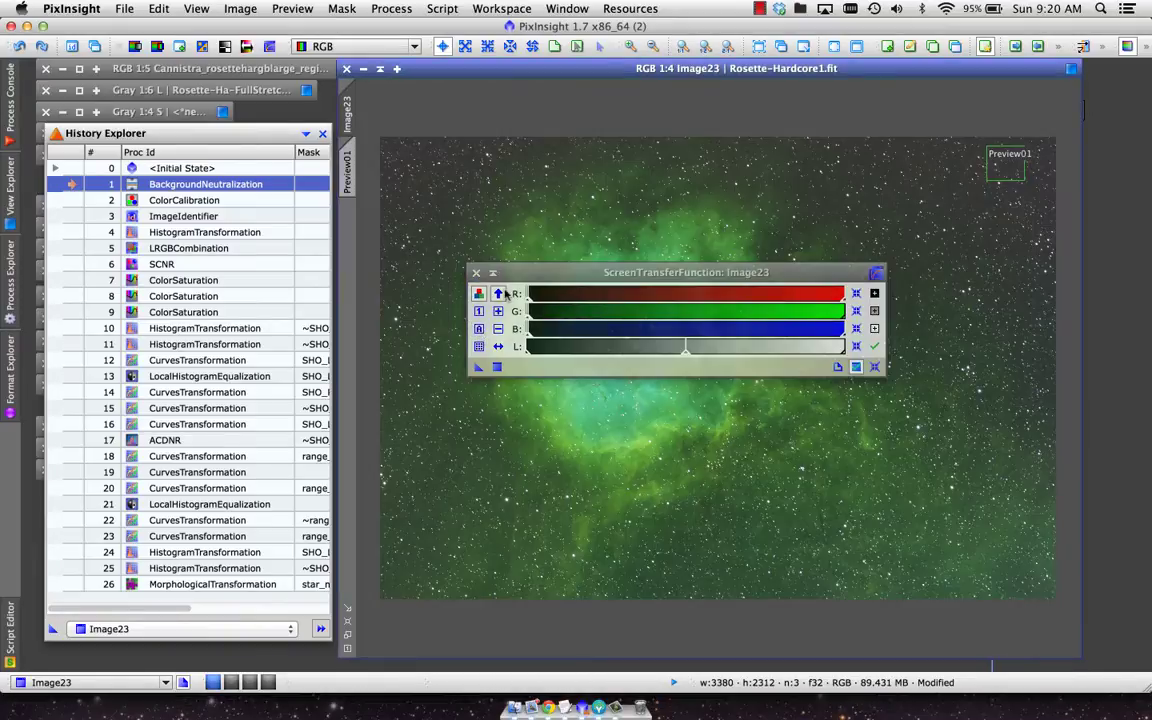
left_click(478, 293)
left_click_drag(507, 274, 889, 322)
left_click(862, 372)
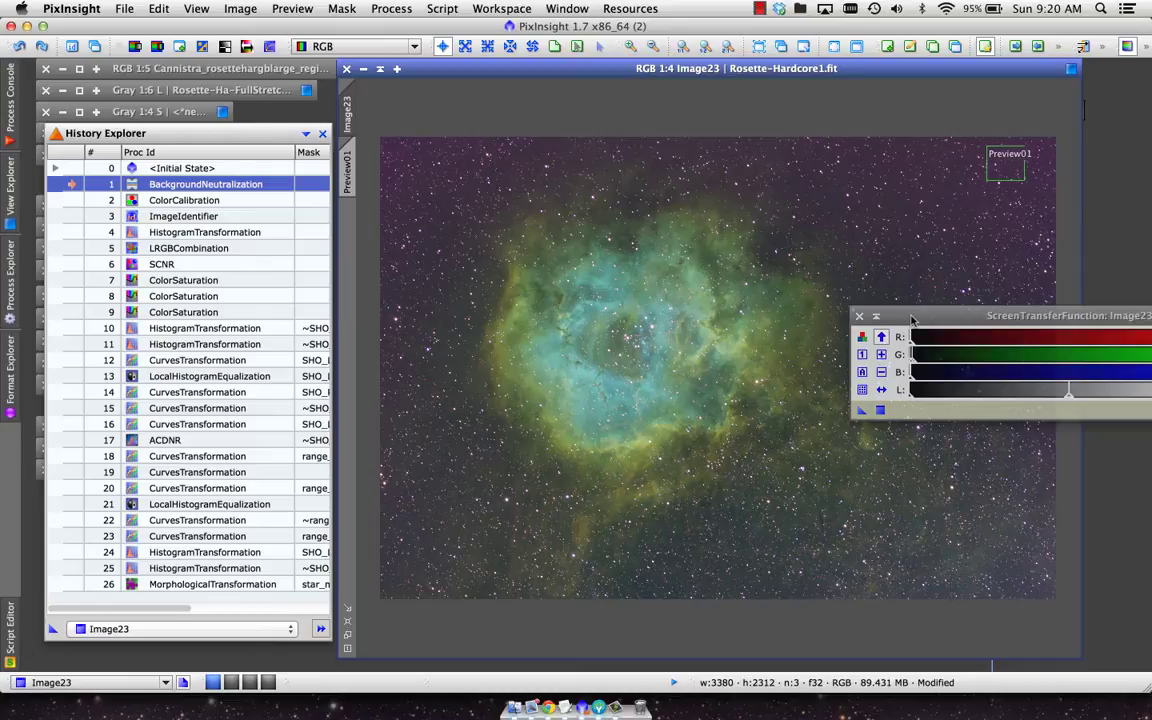
left_click_drag(911, 318, 963, 518)
mouse_move(6, 155)
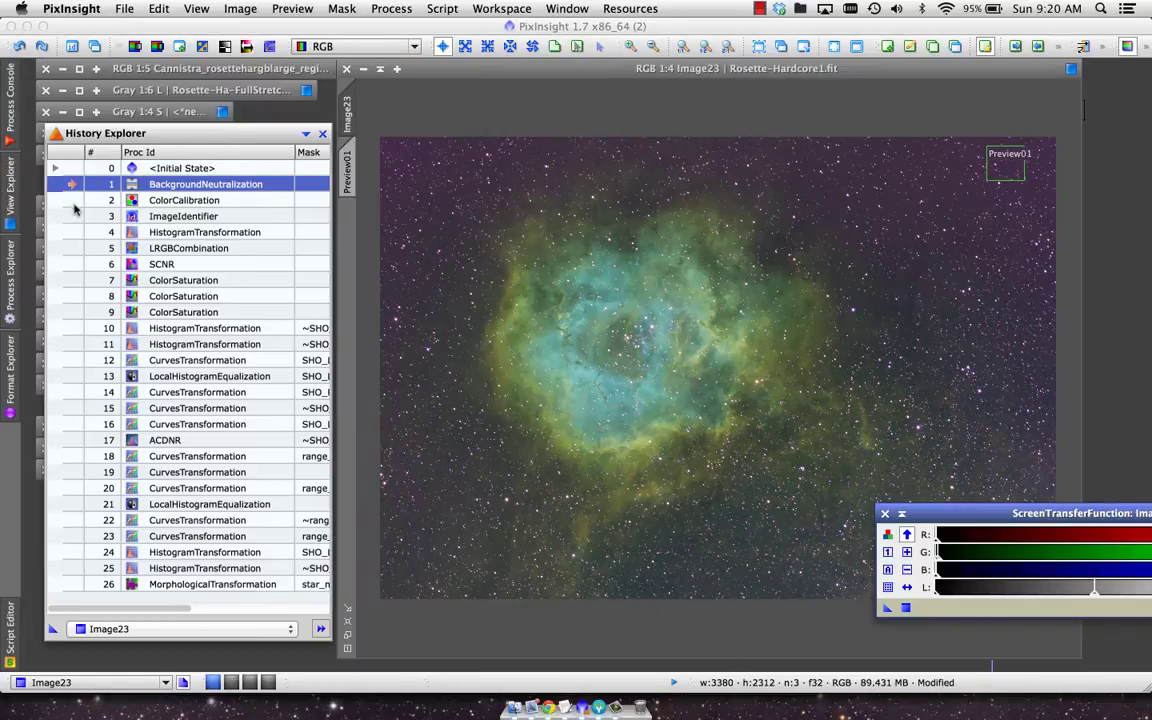
- Step SHO to ColorCalibration, redo the auto-stretch with channels toggled, then advance to ImageIdentifier
left_click(70, 200)
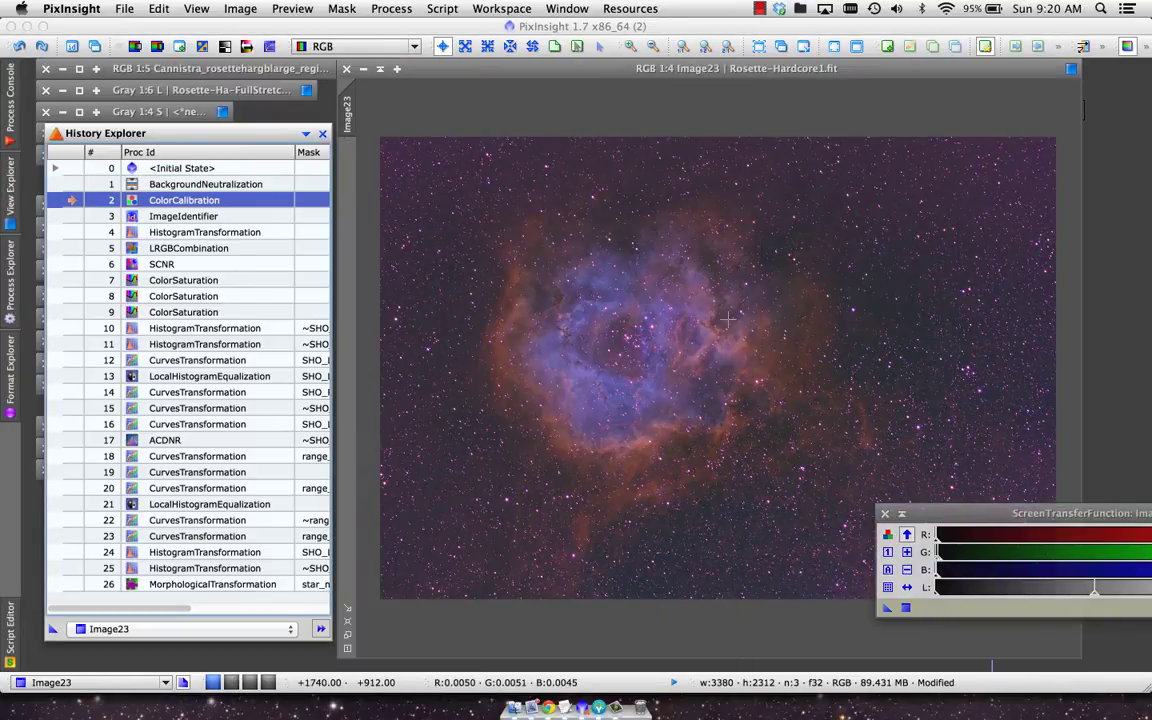
left_click(886, 570)
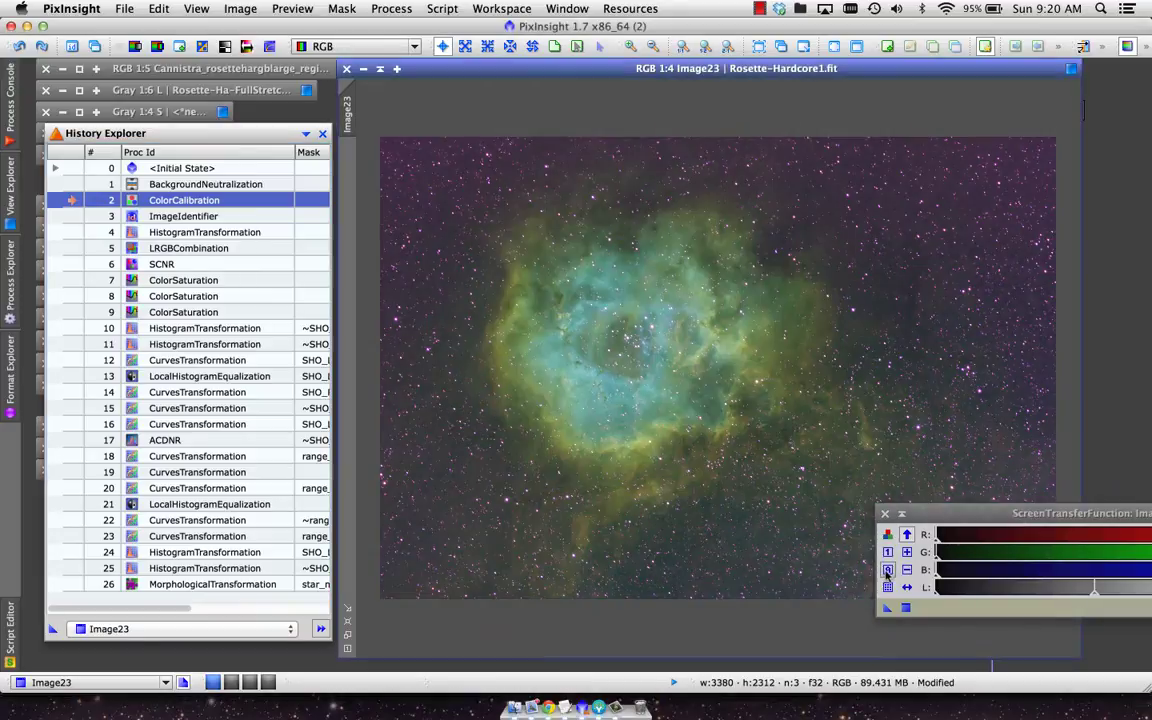
left_click(886, 536)
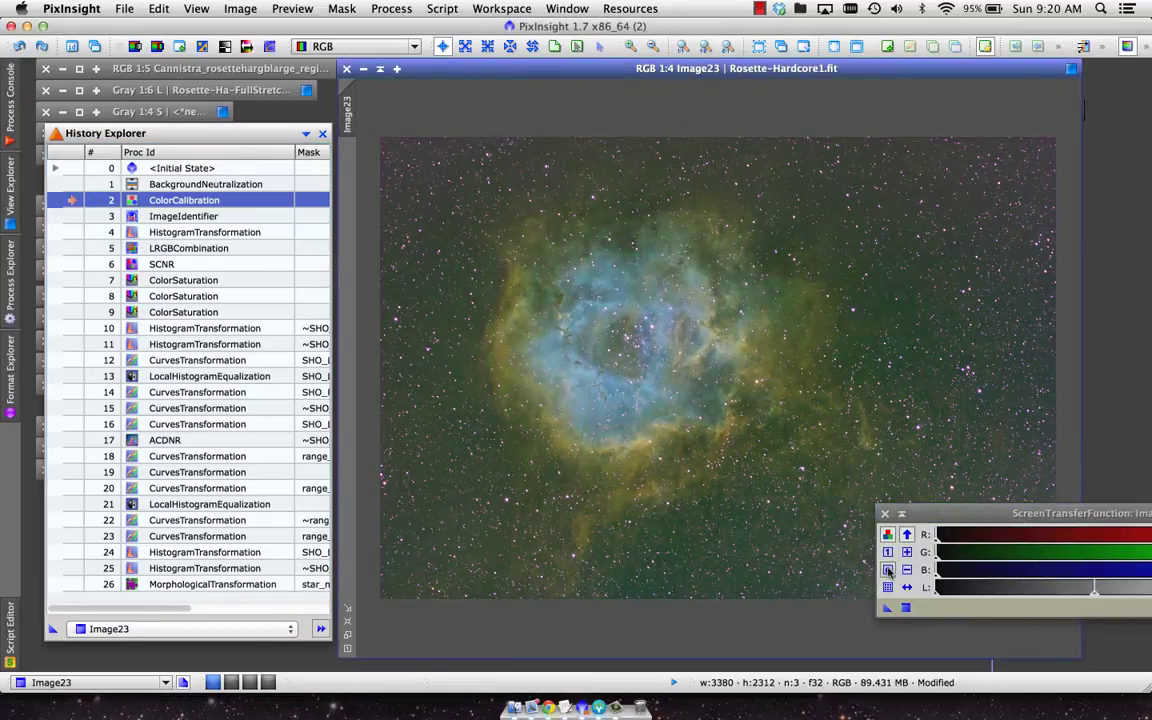
left_click(66, 216)
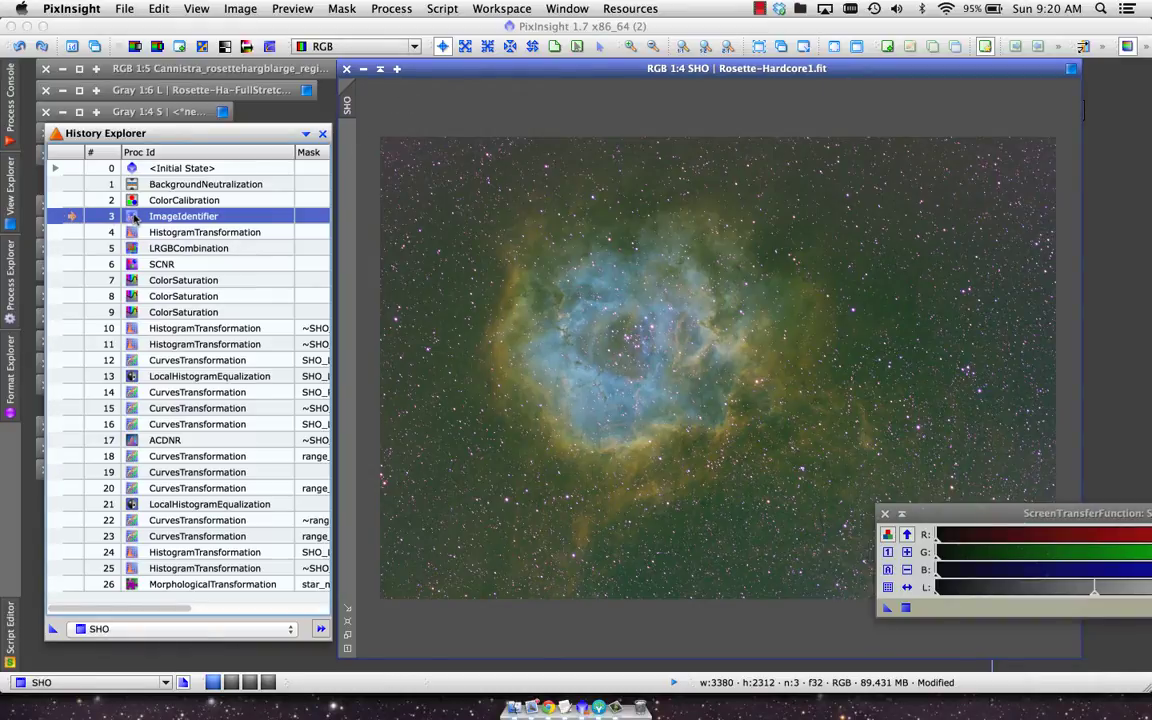
- Go to the first HistogramTransformation state, reset the screen stretch, and close ScreenTransferFunction
left_click(70, 232)
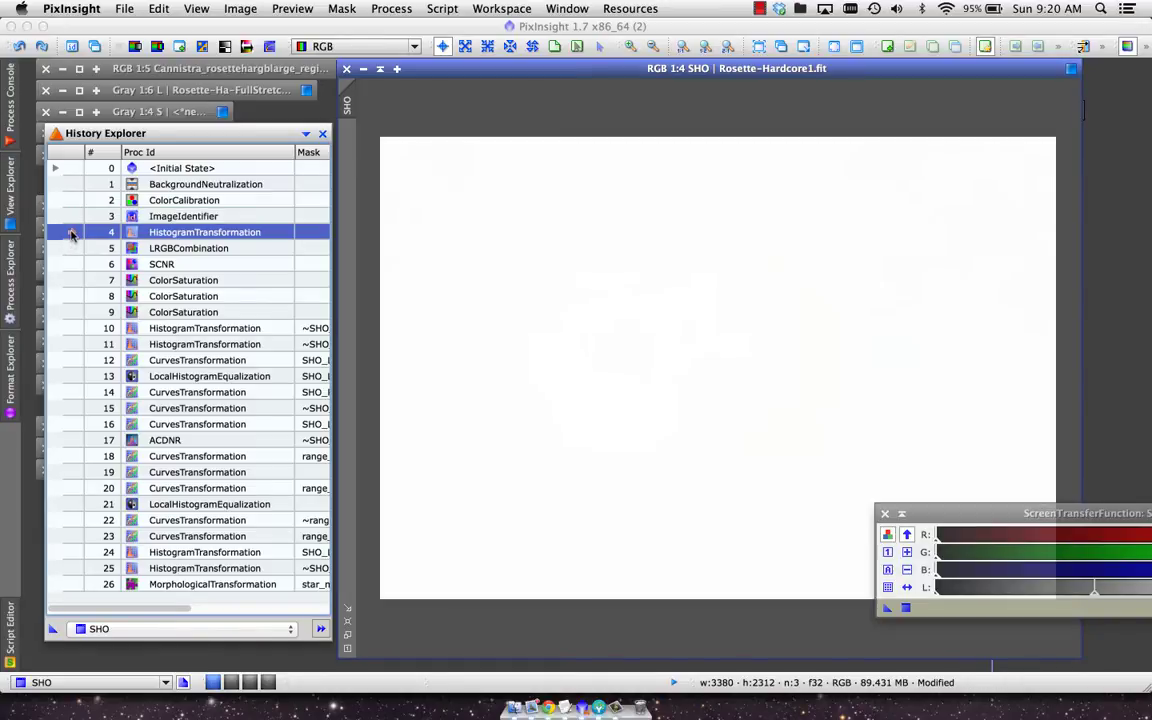
left_click_drag(960, 513, 566, 321)
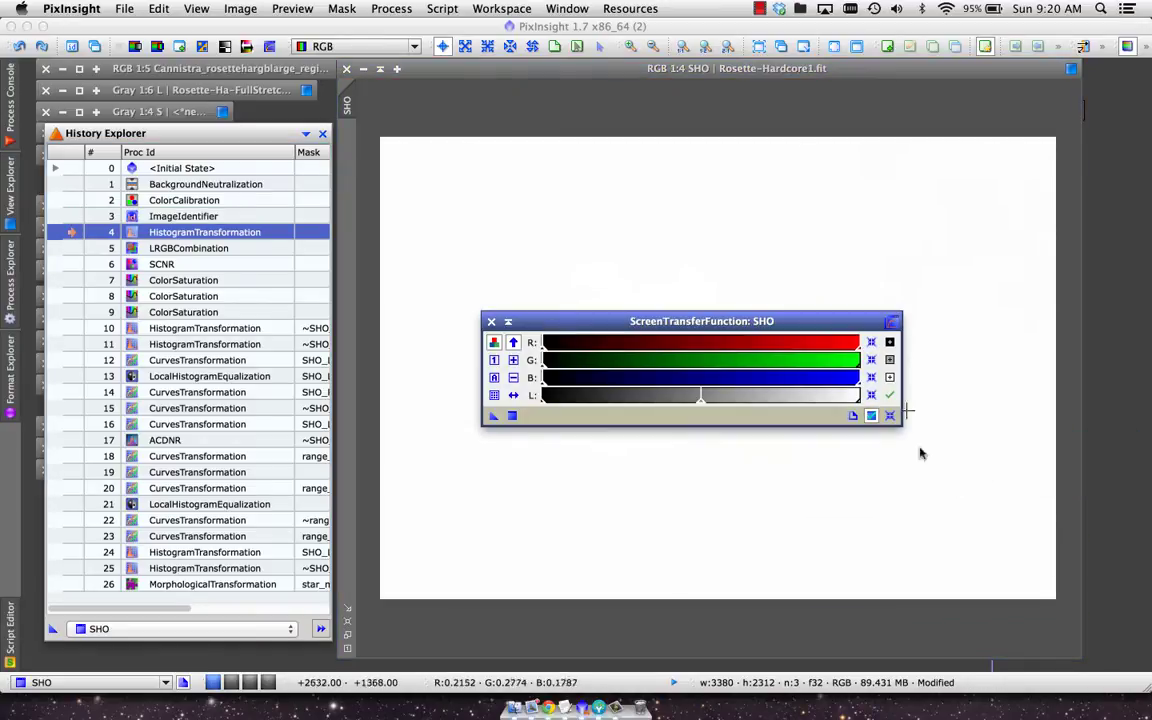
left_click(890, 415)
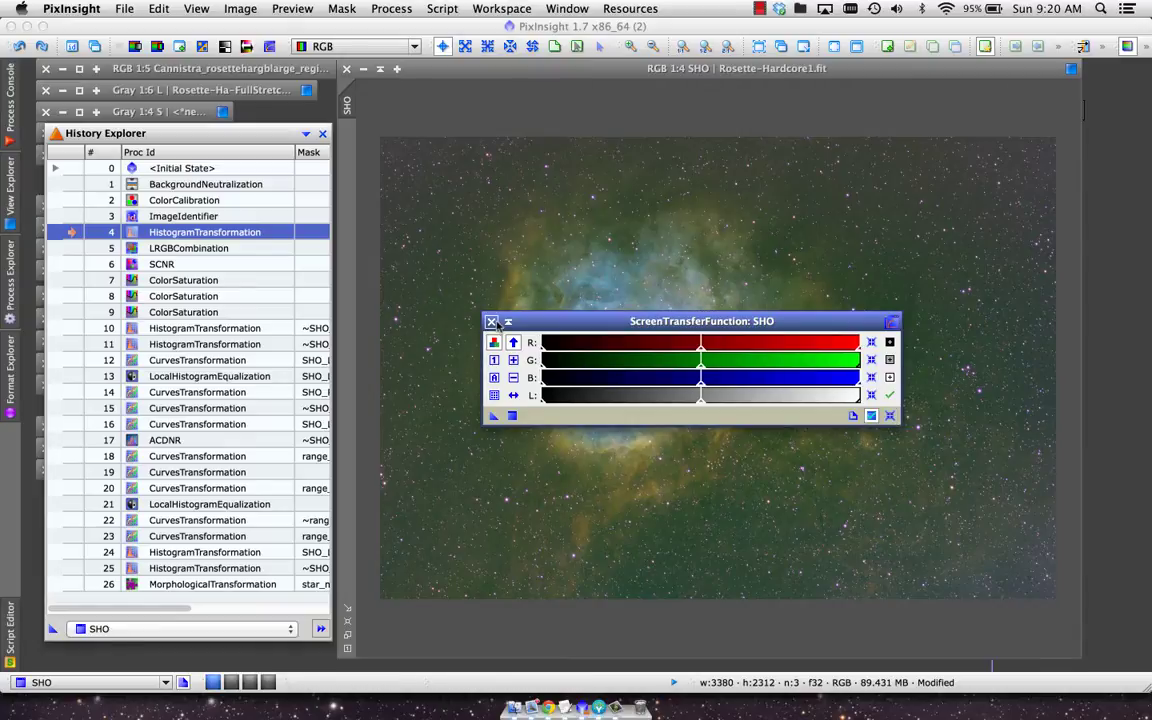
left_click(491, 322)
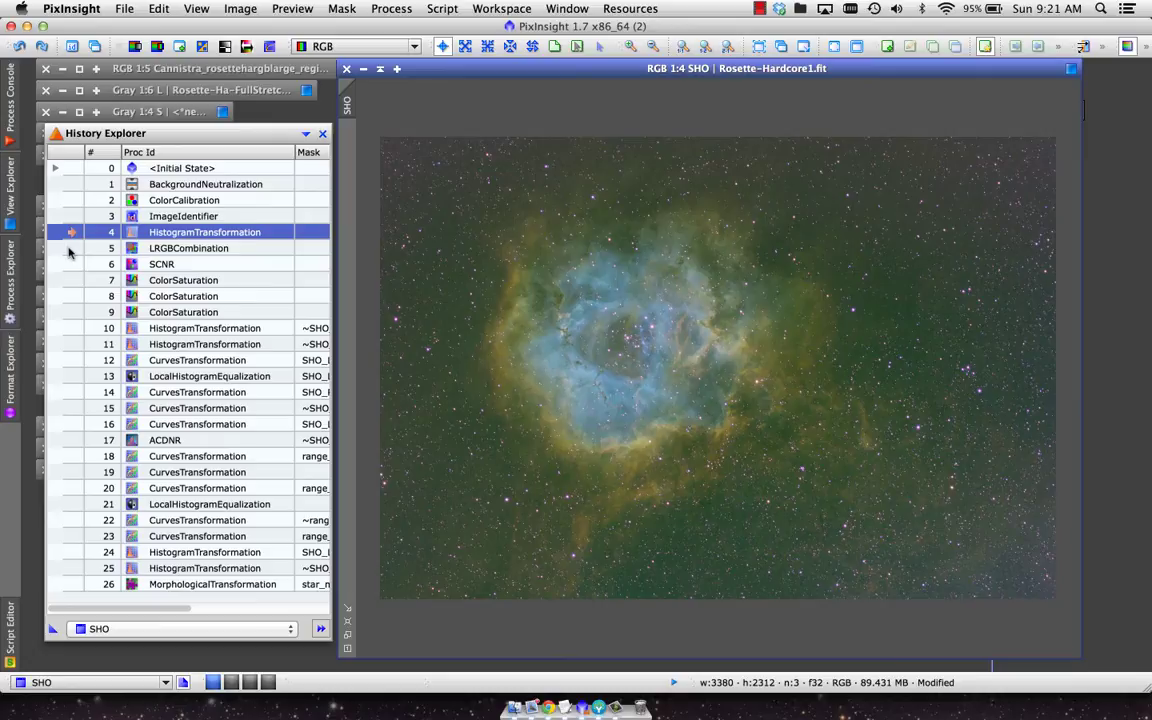
- Go to the LRGBCombination state and inspect the SCNR settings recorded at step 6
left_click(69, 249)
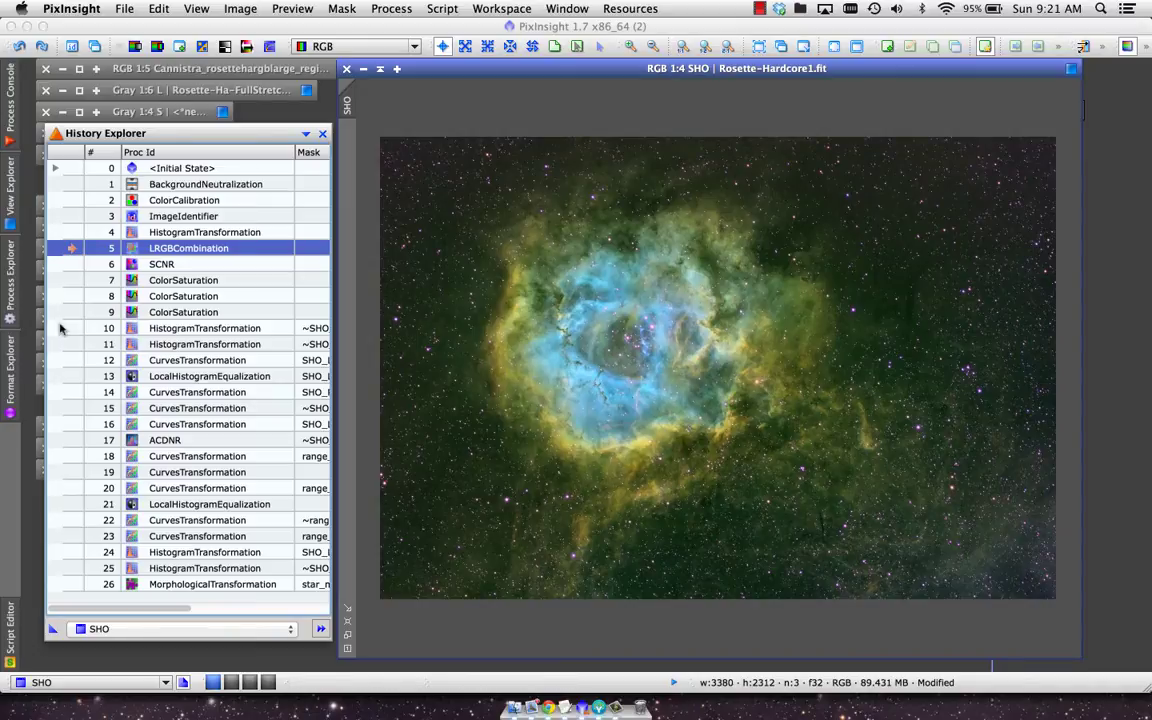
double_click(160, 264)
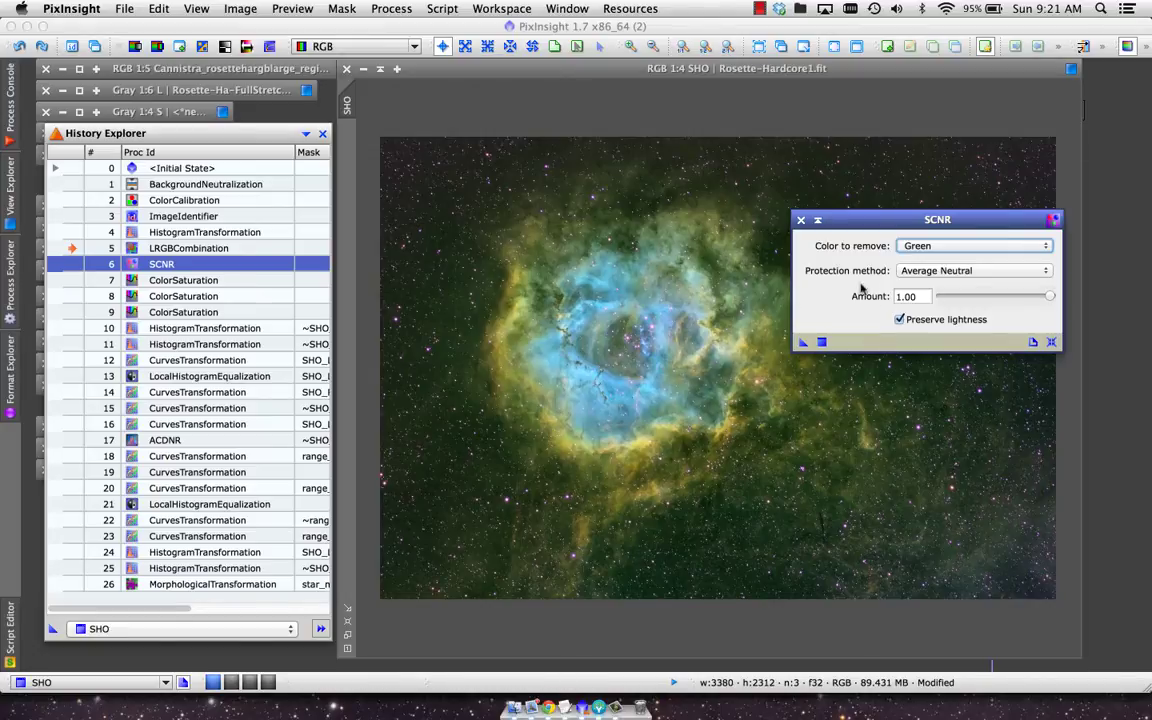
left_click(801, 220)
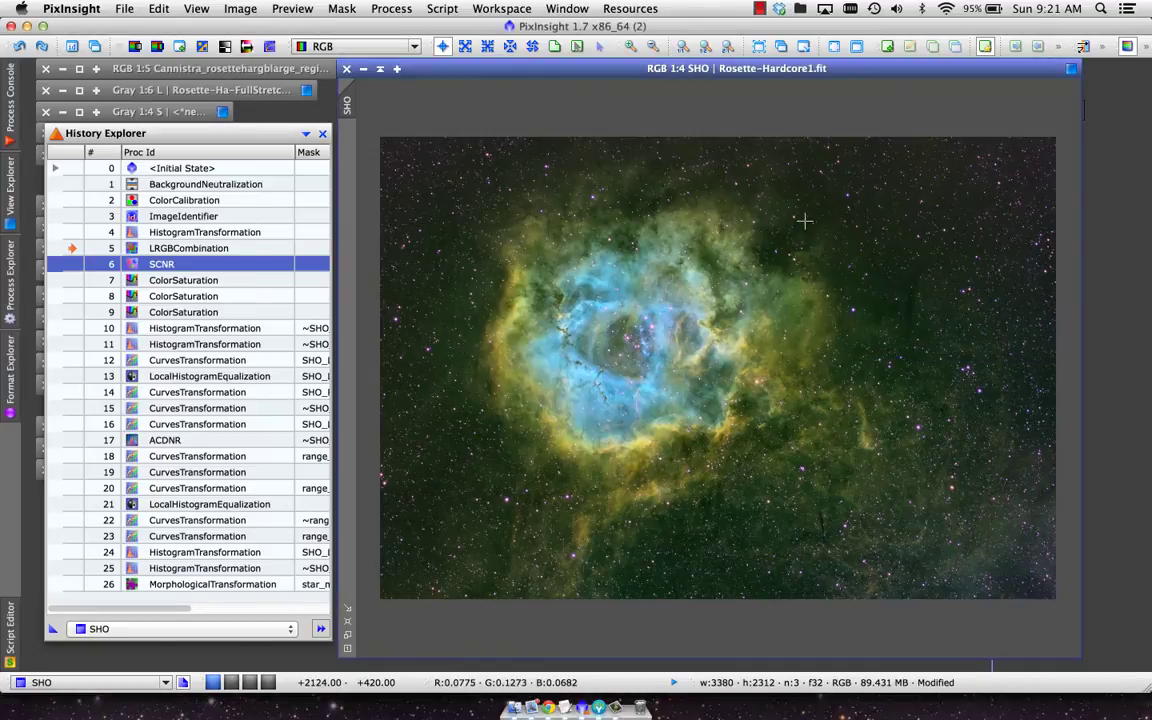
- Switch between the SCNR and LRGBCombination states to compare colours, ending on SCNR
left_click(69, 266)
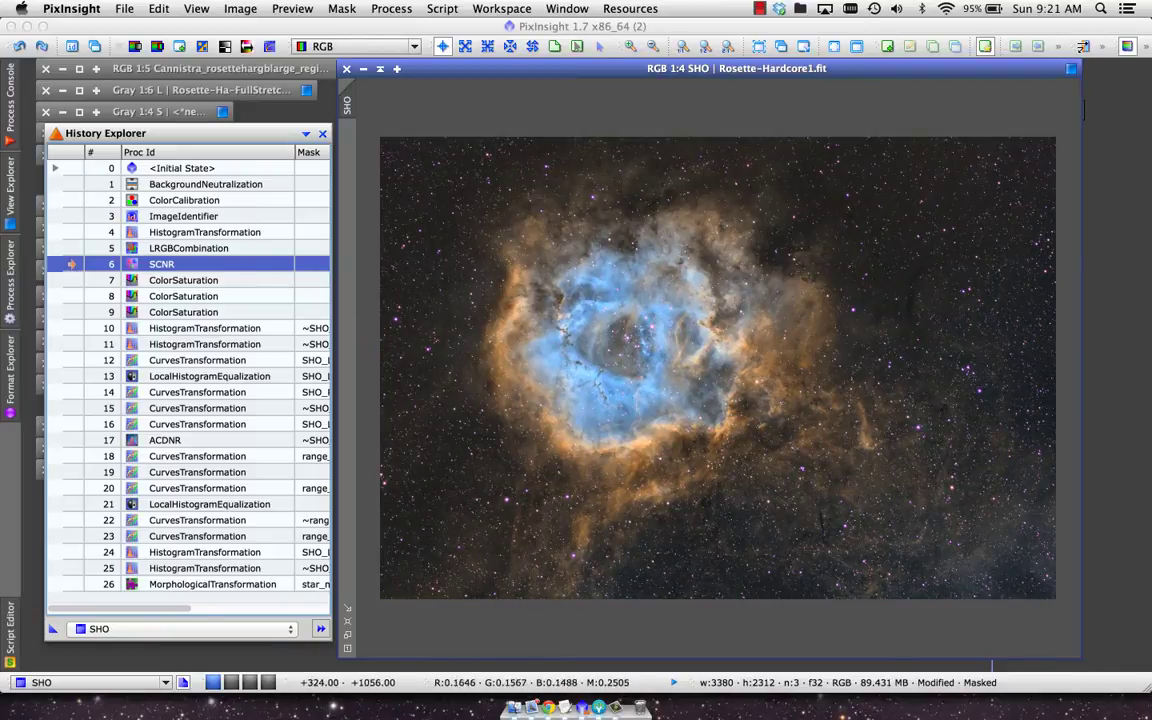
left_click(70, 248)
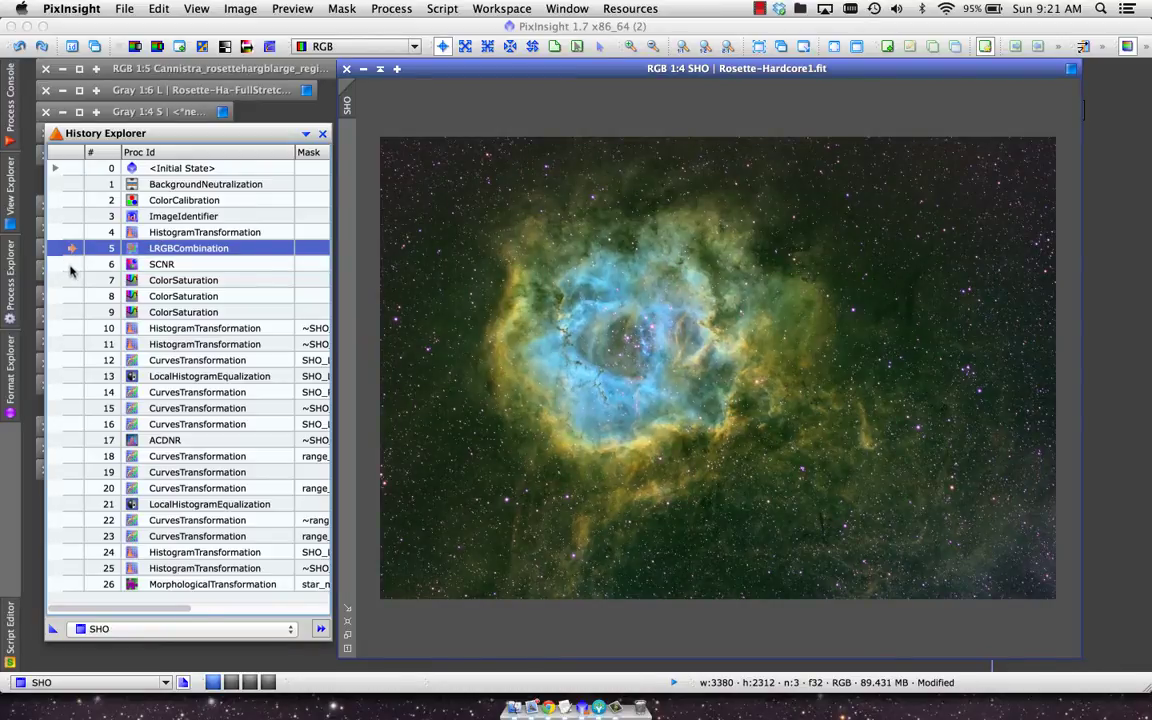
left_click(70, 264)
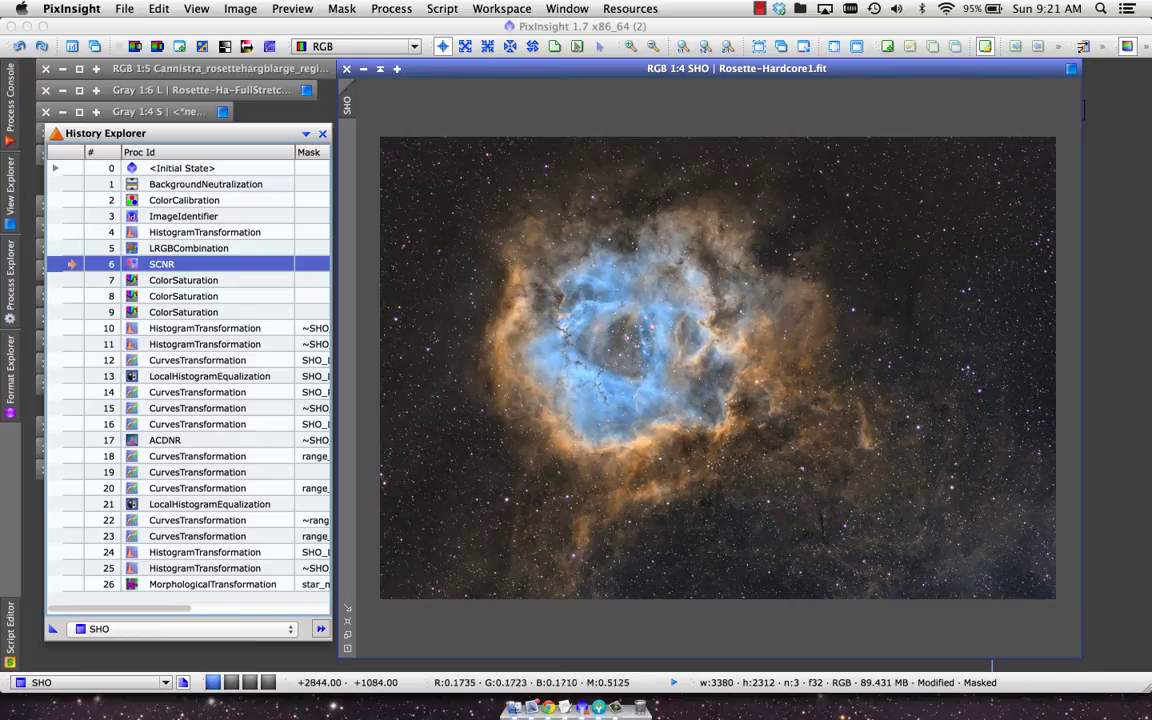
- Inspect the nebula detail up close, then open the step-7 ColorSaturation curve settings
key("super+plus")
key("super+plus")
key("super+plus")
key("super+plus")
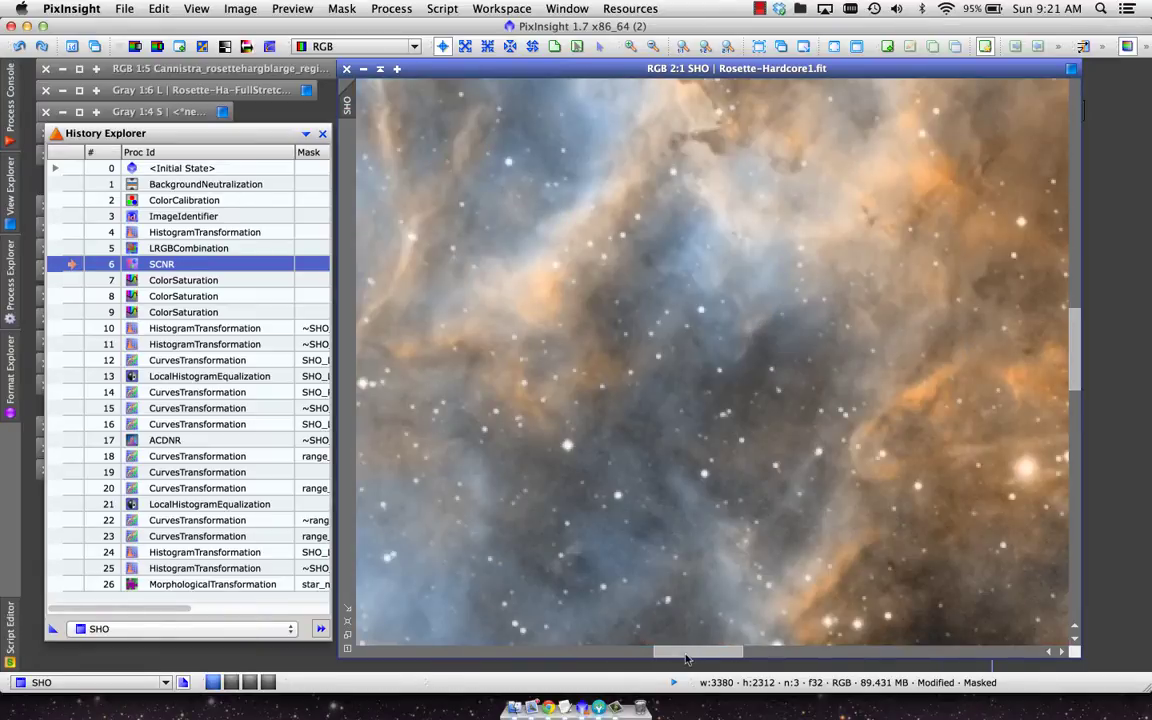
left_click_drag(686, 658, 881, 630)
left_click_drag(1083, 379, 1073, 215)
scroll(839, 329, "down", 3)
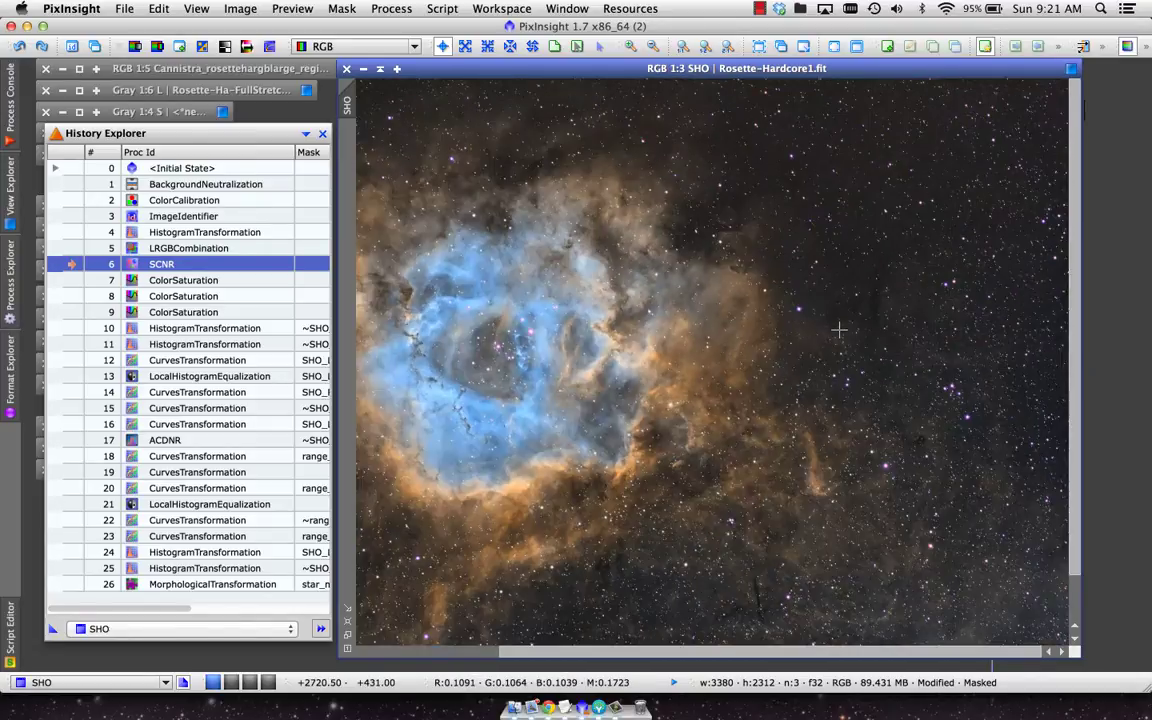
scroll(839, 329, "down", 3)
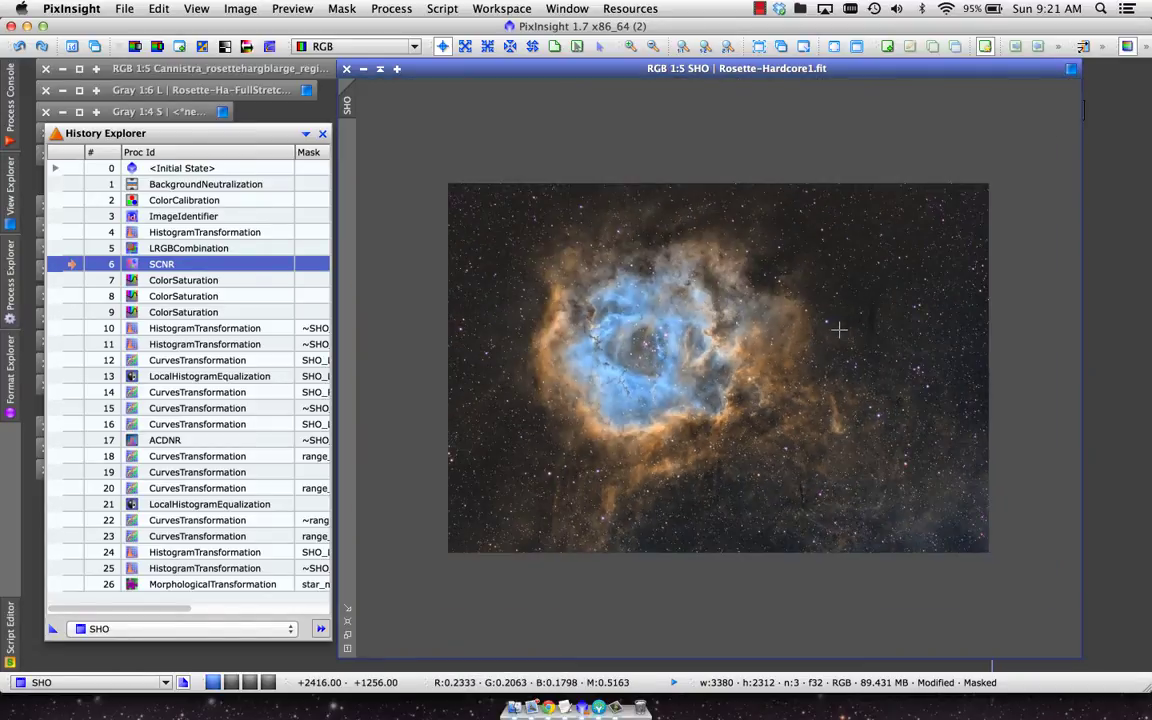
scroll(839, 329, "up", 3)
scroll(839, 329, "down", 3)
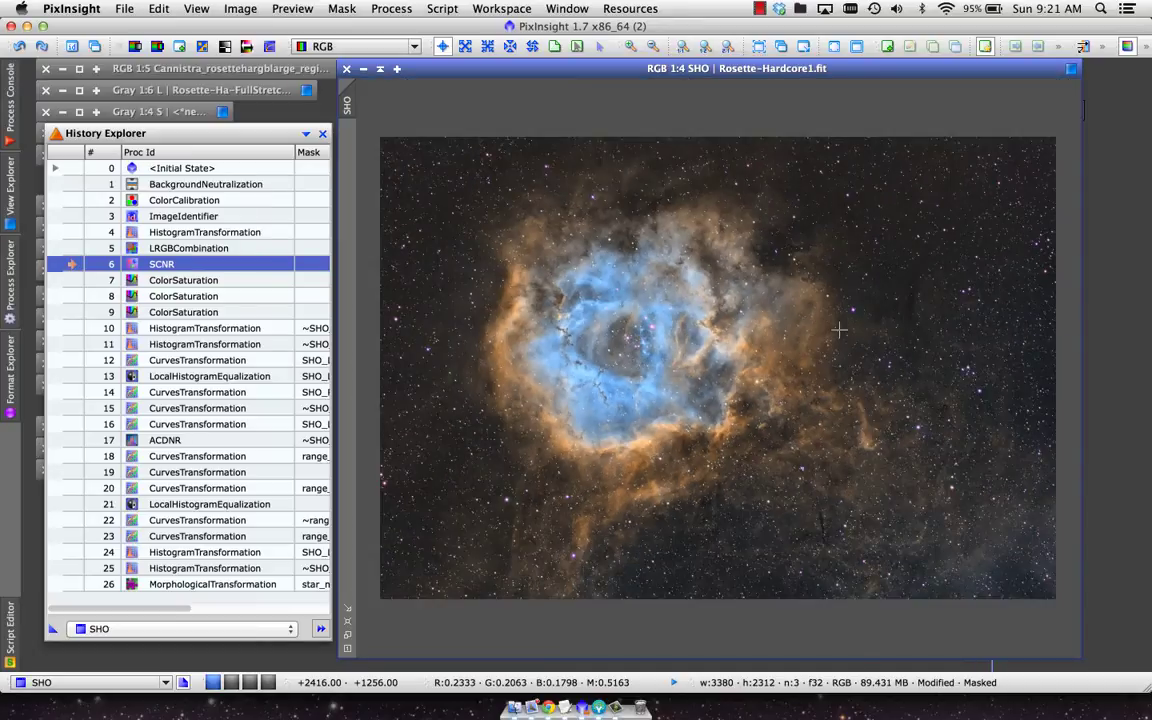
scroll(839, 329, "up", 3)
double_click(156, 283)
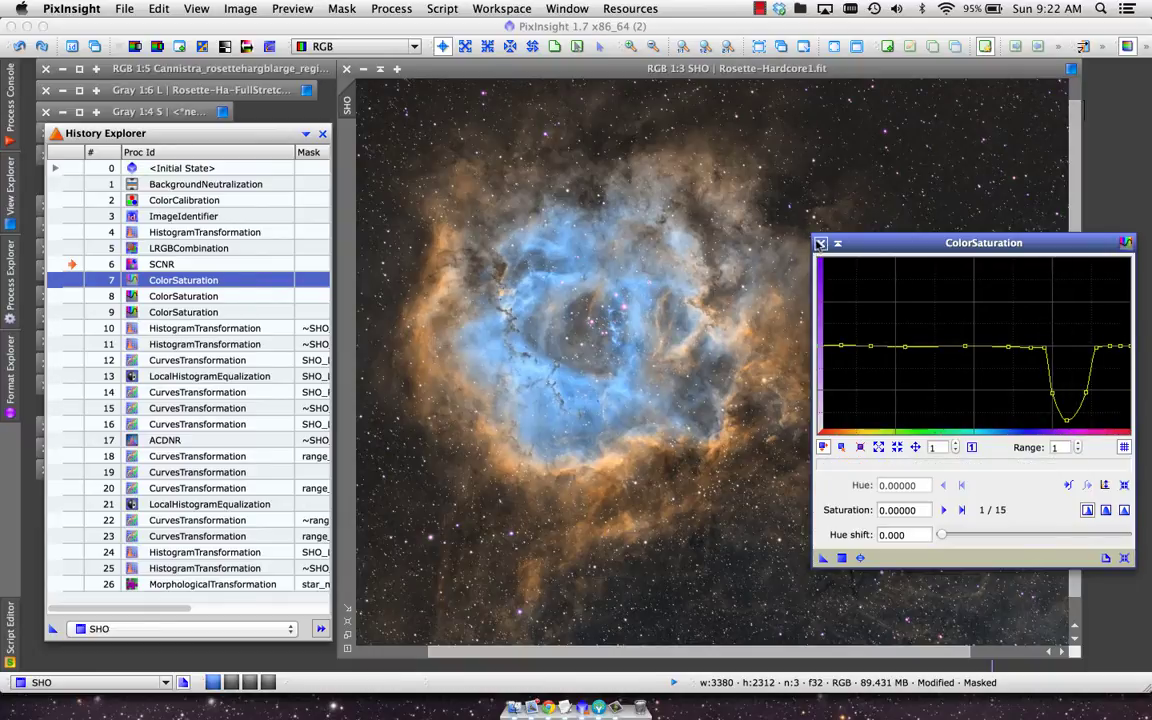
- Close the saturation curve and step from ColorSaturation row 7 to row 9 at 1:4 zoom
left_click(821, 243)
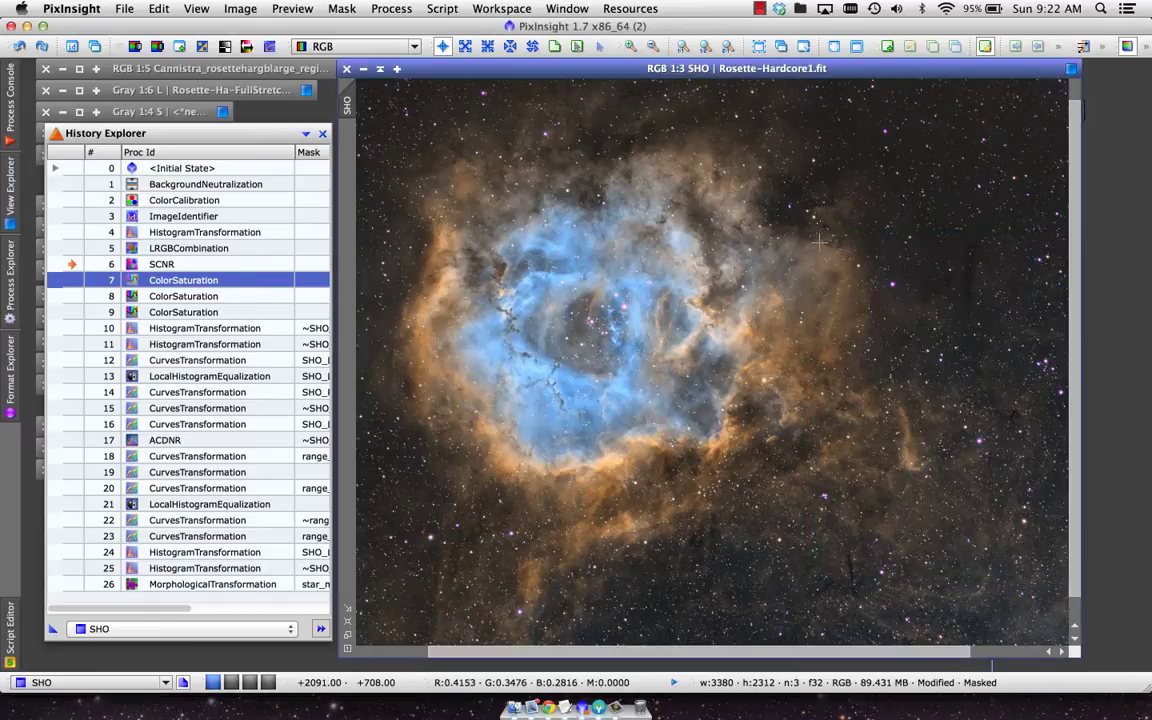
left_click(77, 300)
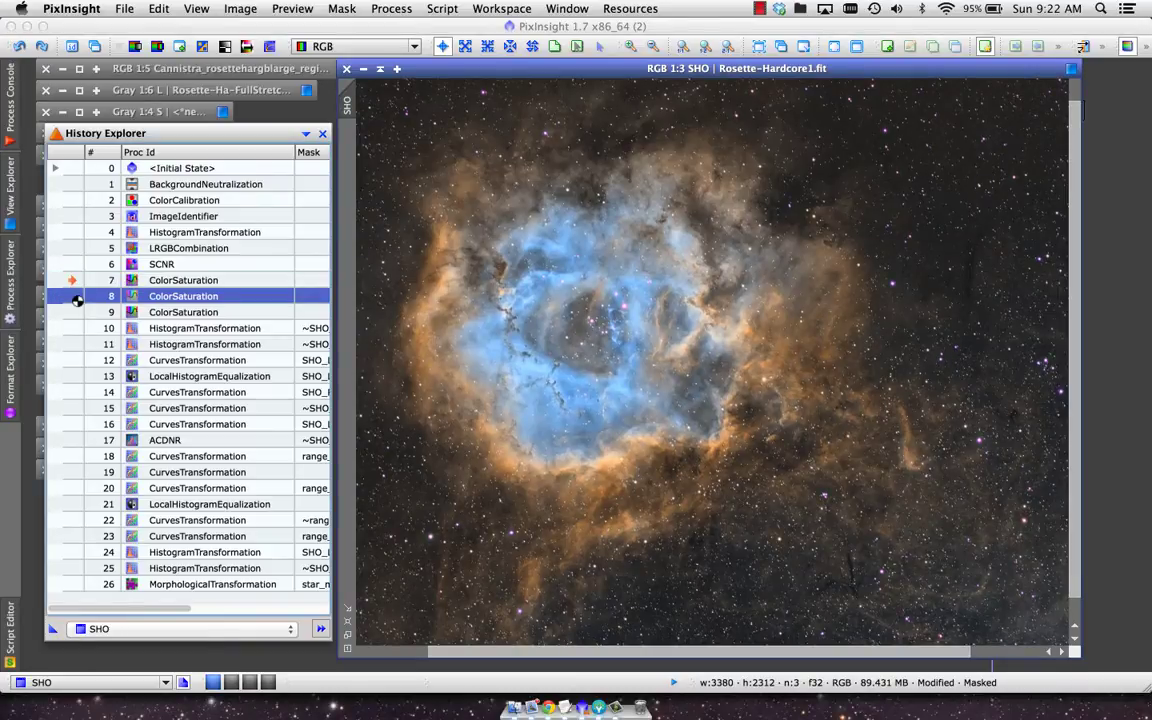
left_click(799, 293)
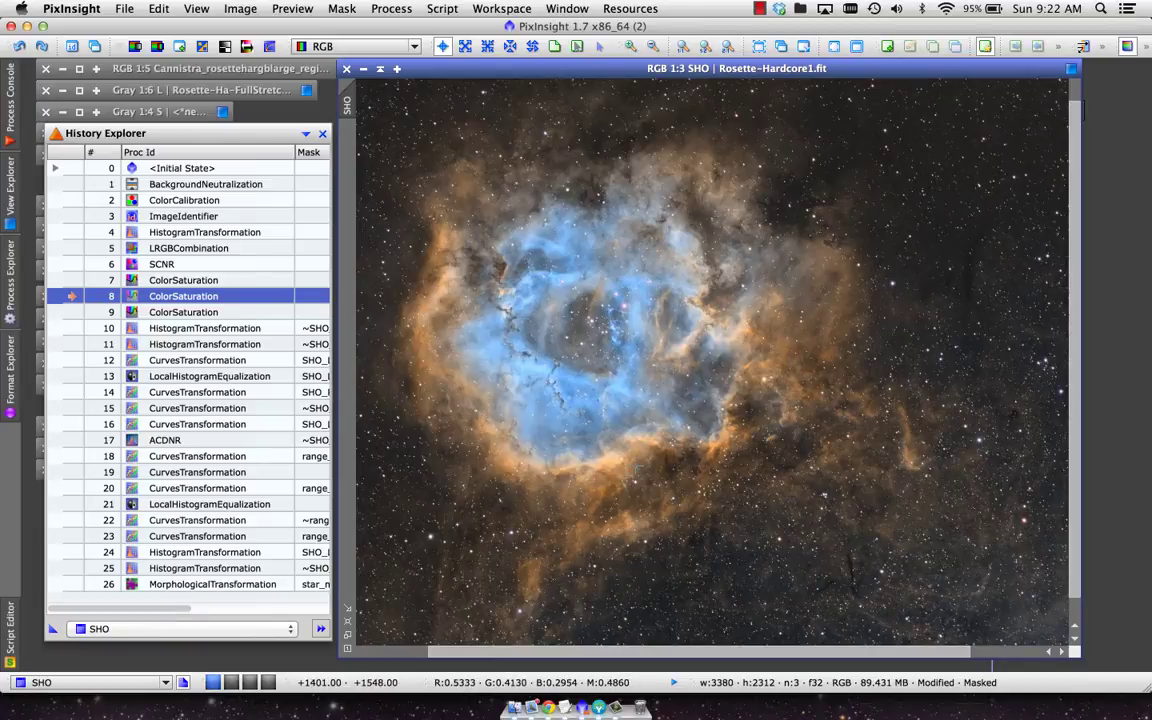
key("ctrl+minus")
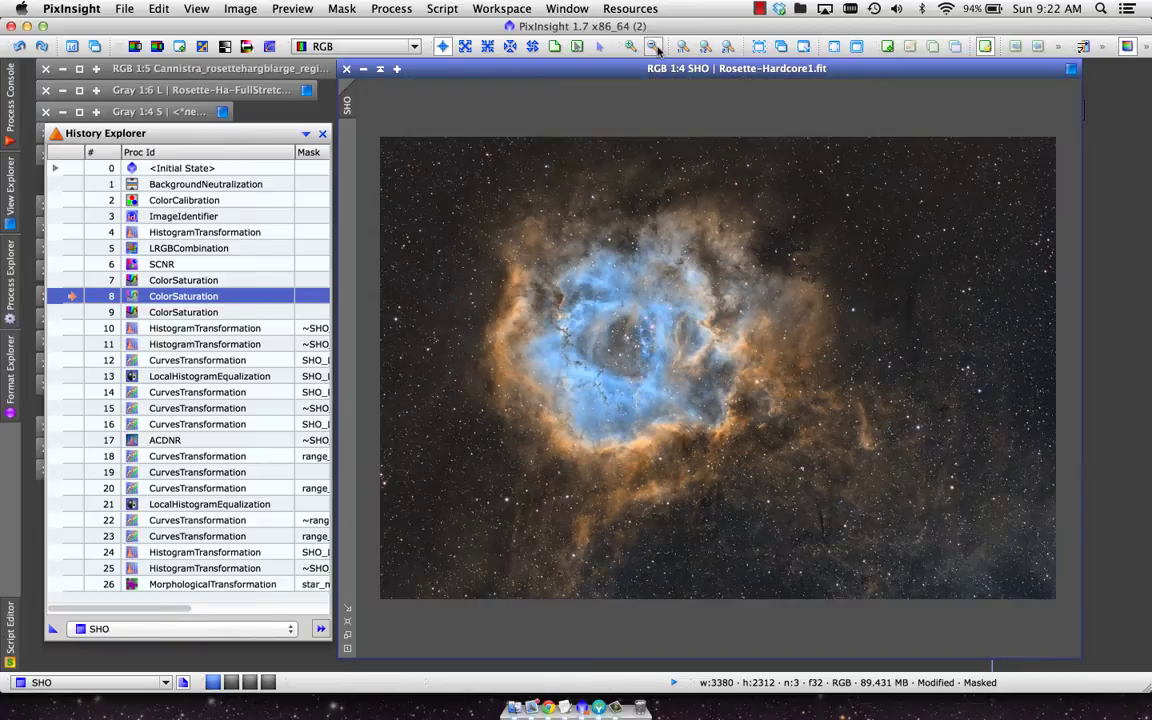
left_click(67, 313)
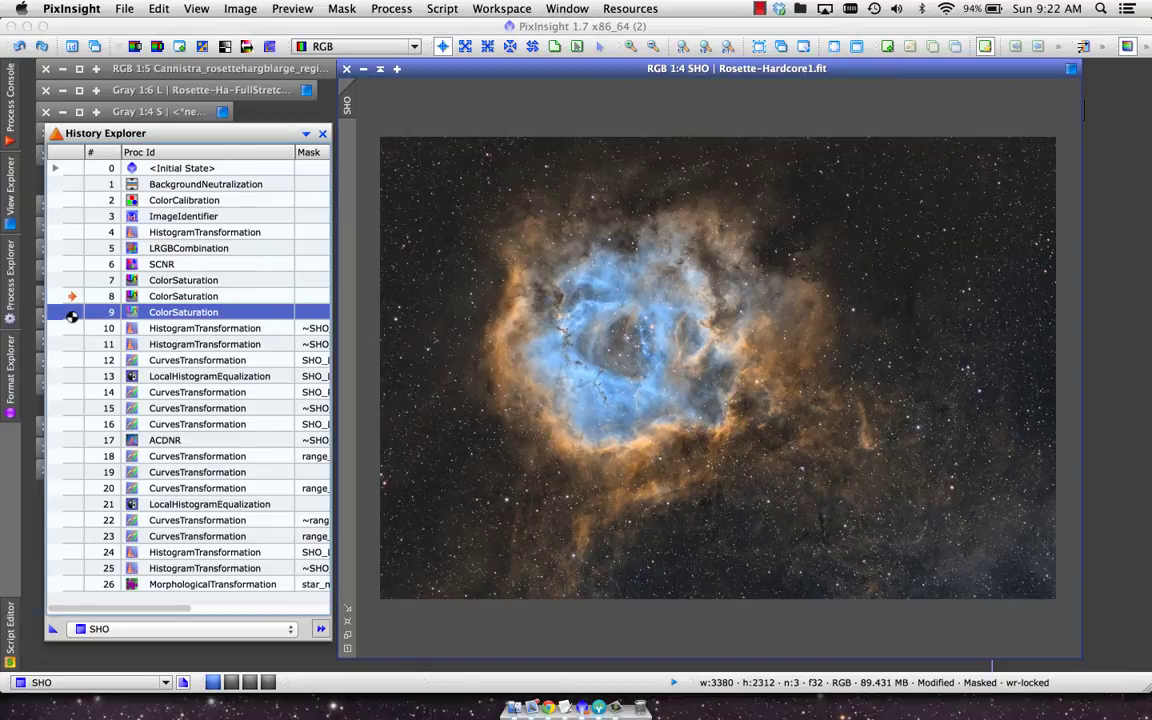
- Compare HistogramTransformation steps 10 and 11 with ColorSaturation step 9, then set CurvesTransformation step 12
left_click(66, 329)
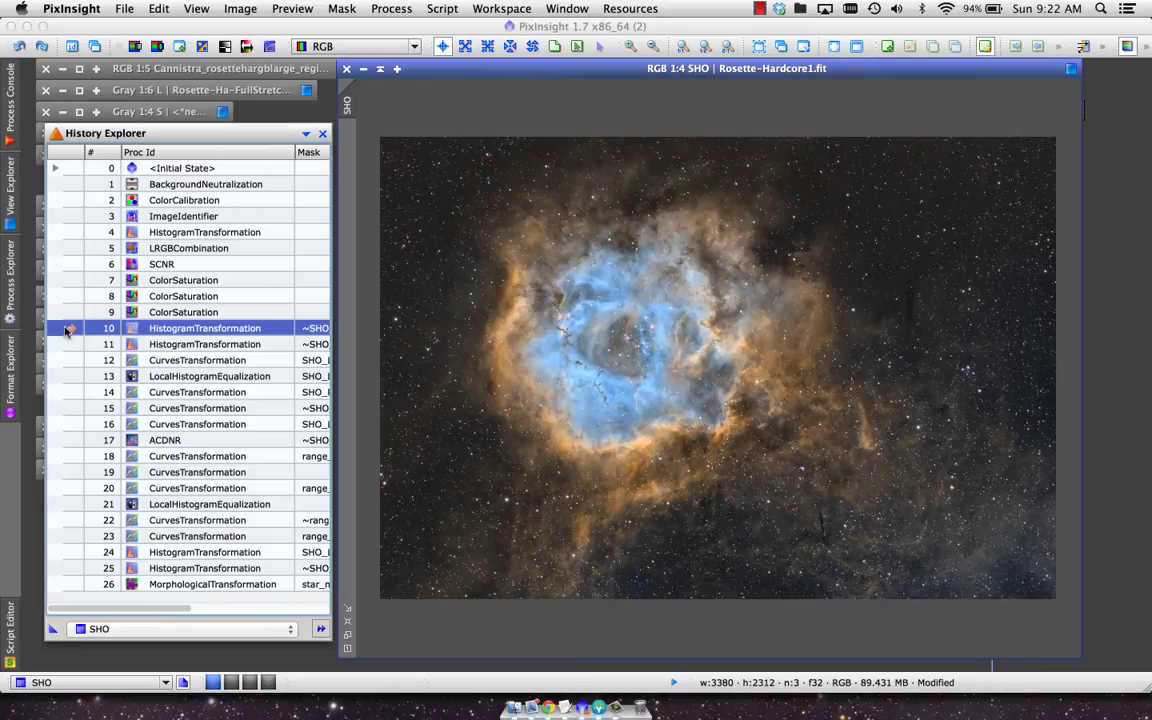
left_click(68, 343)
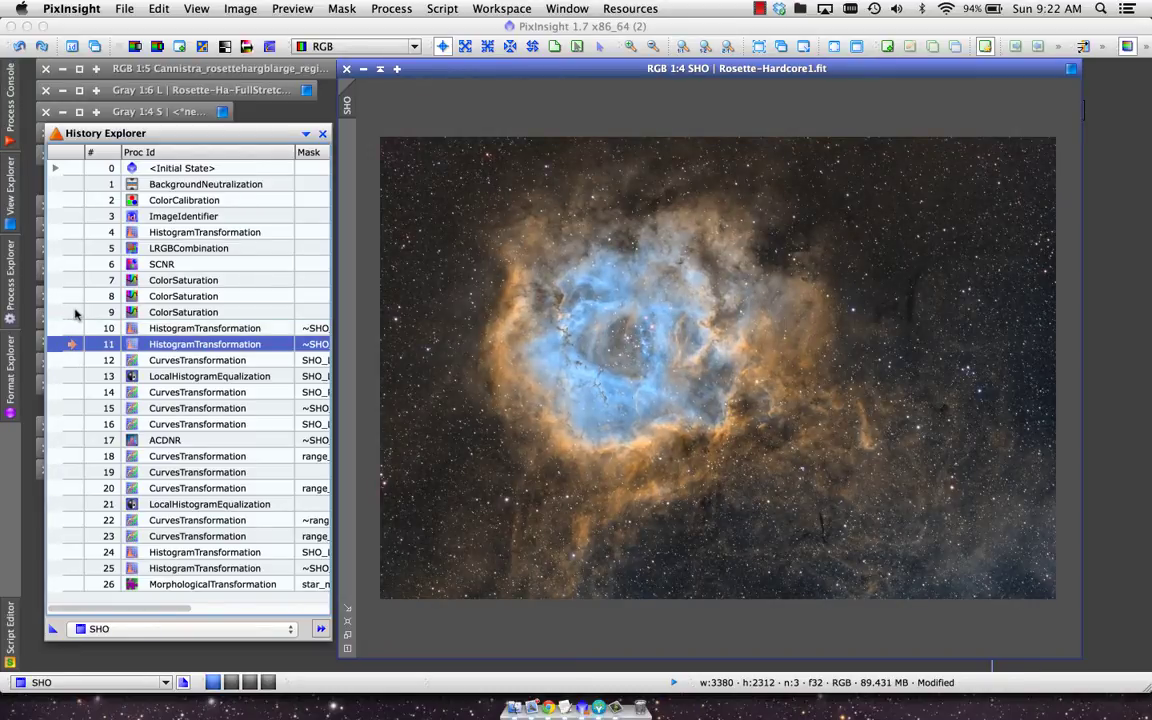
left_click(75, 313)
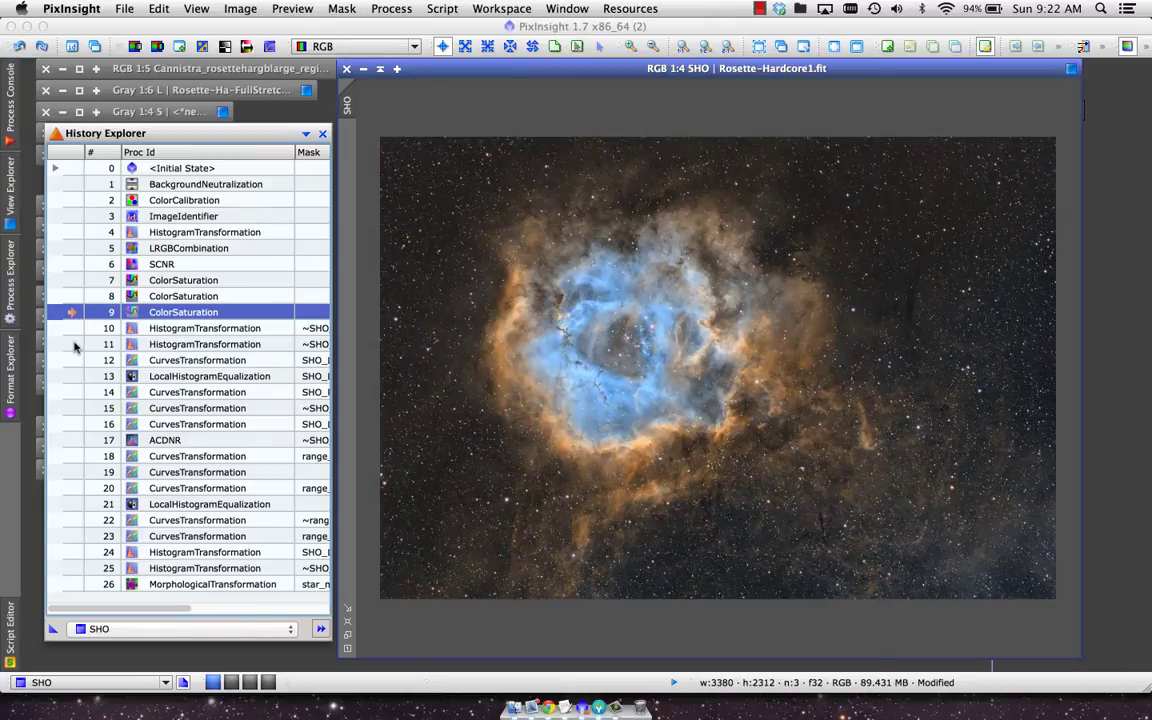
left_click(75, 344)
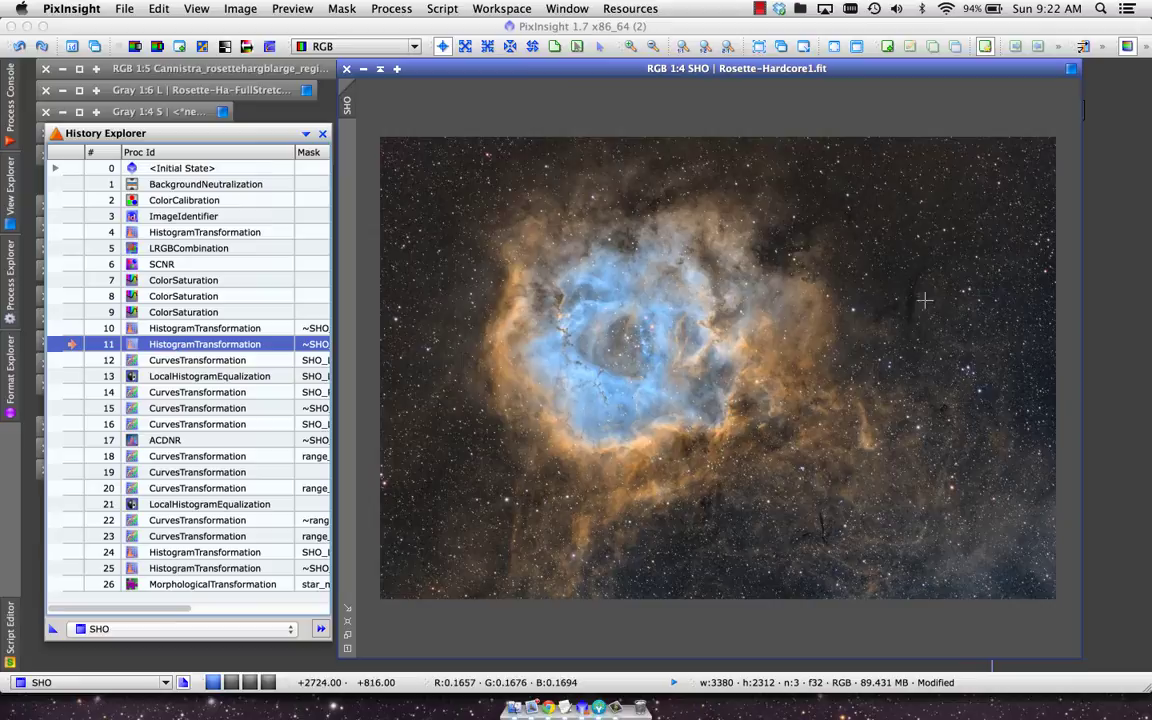
left_click(64, 361)
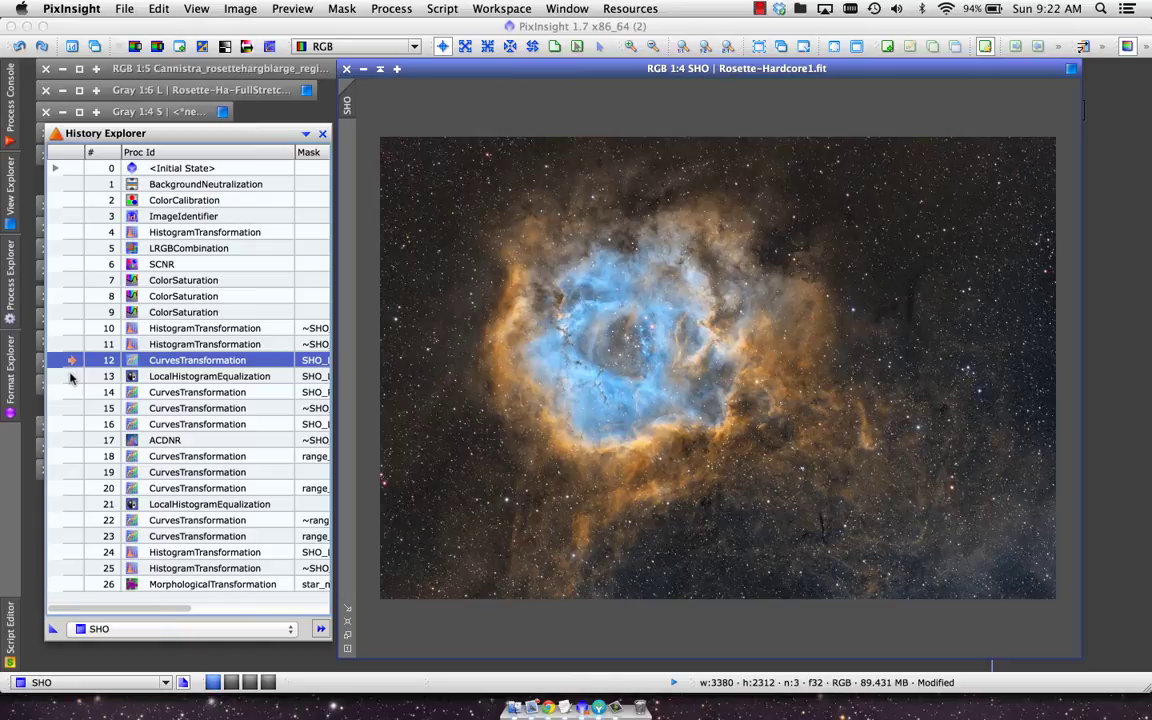
- Set LocalHistogramEqualization step 13, comparing it at 1:2 against CurvesTransformation step 12
left_click(70, 377)
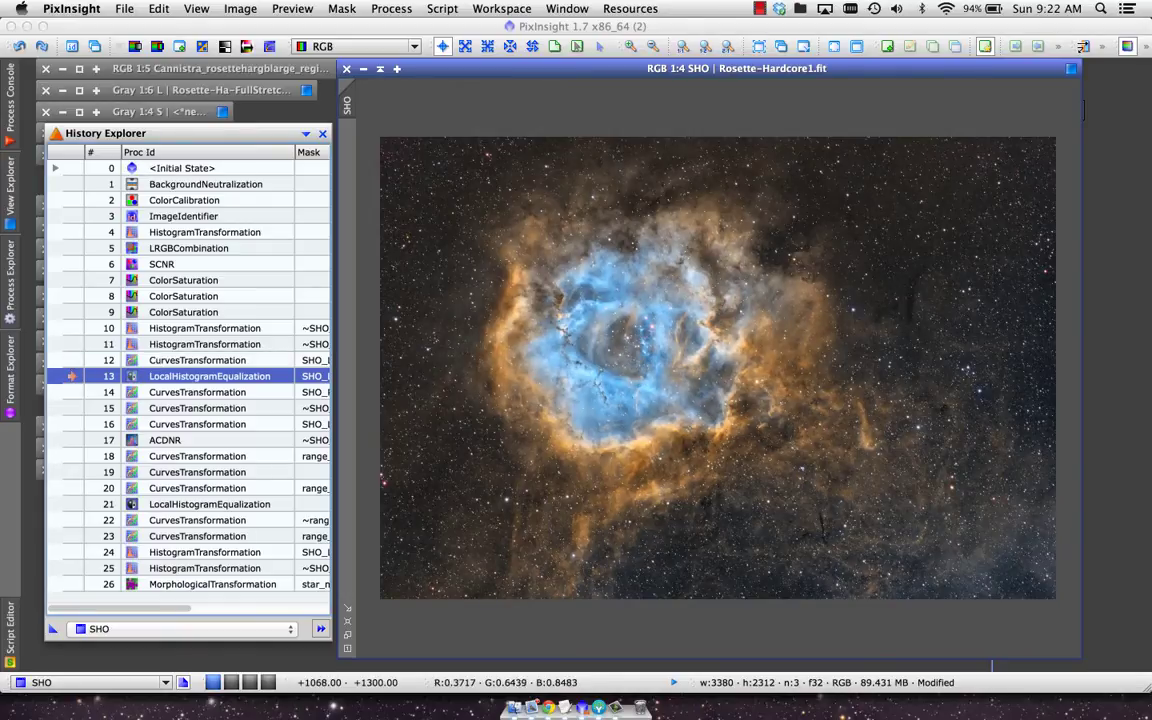
scroll(686, 386, "up", 2)
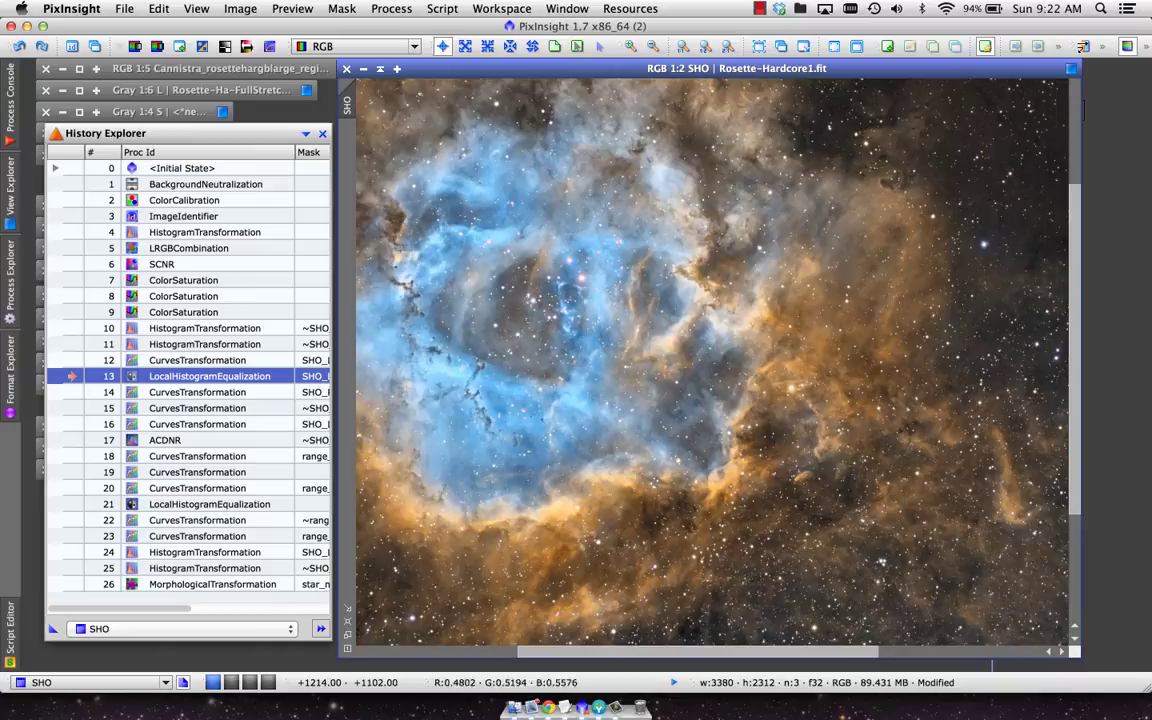
left_click_drag(529, 307, 661, 385)
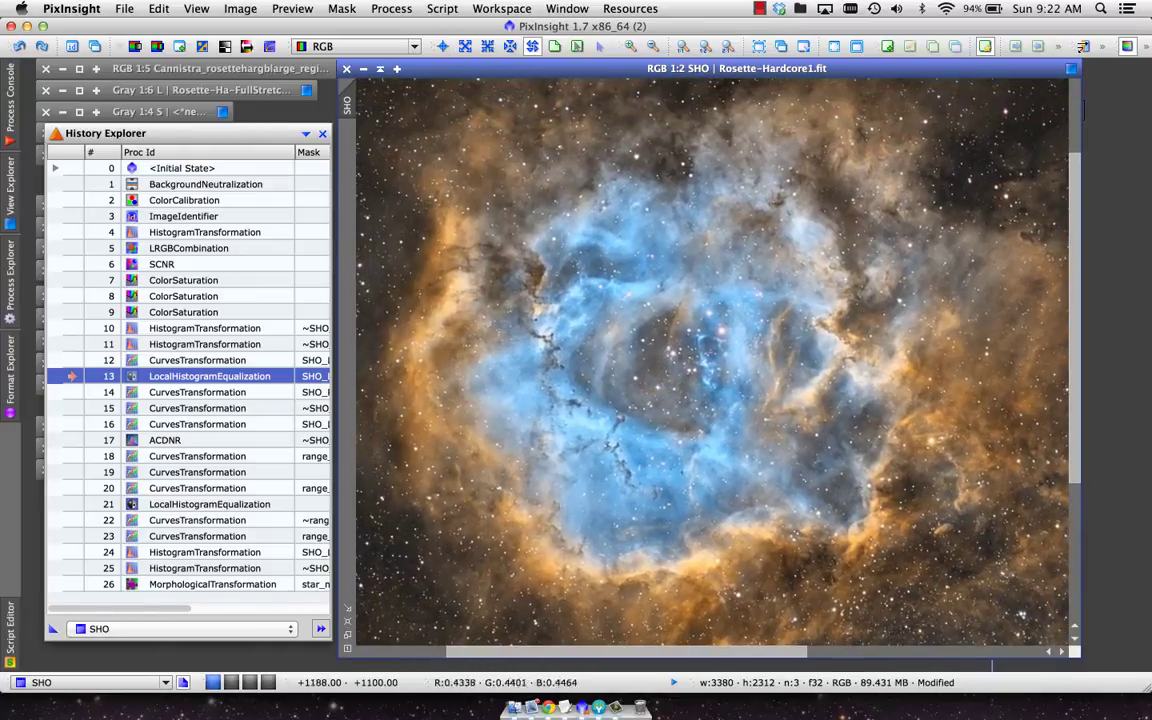
left_click(71, 360)
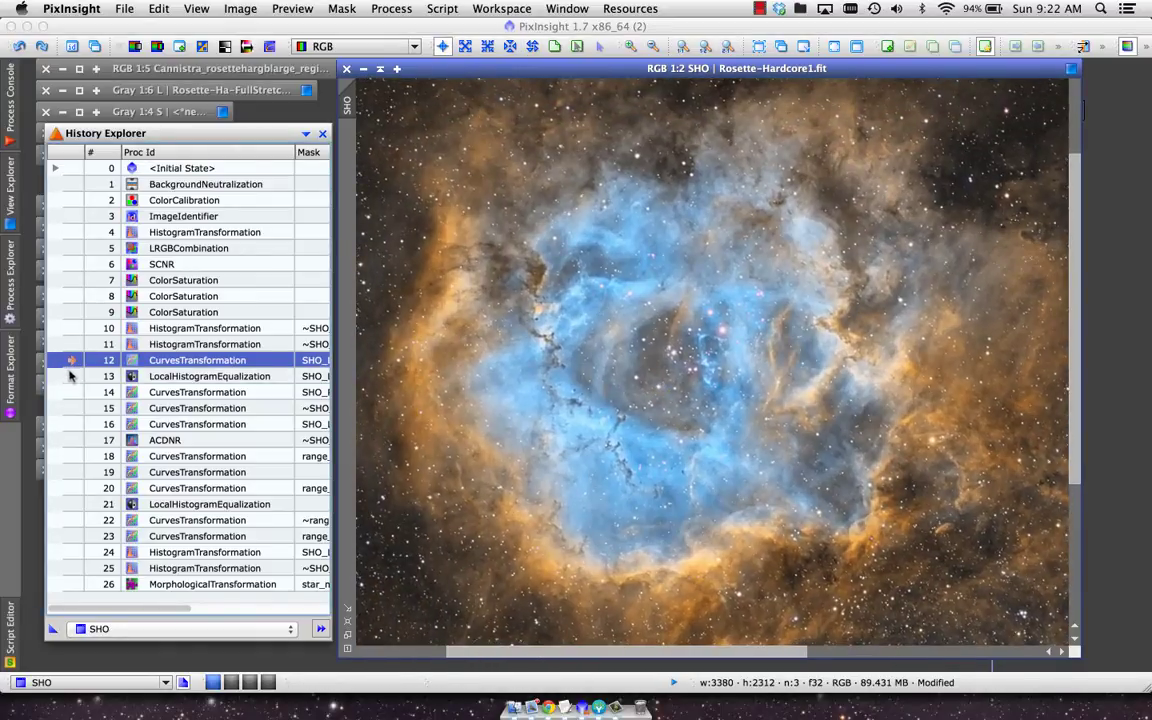
left_click(71, 376)
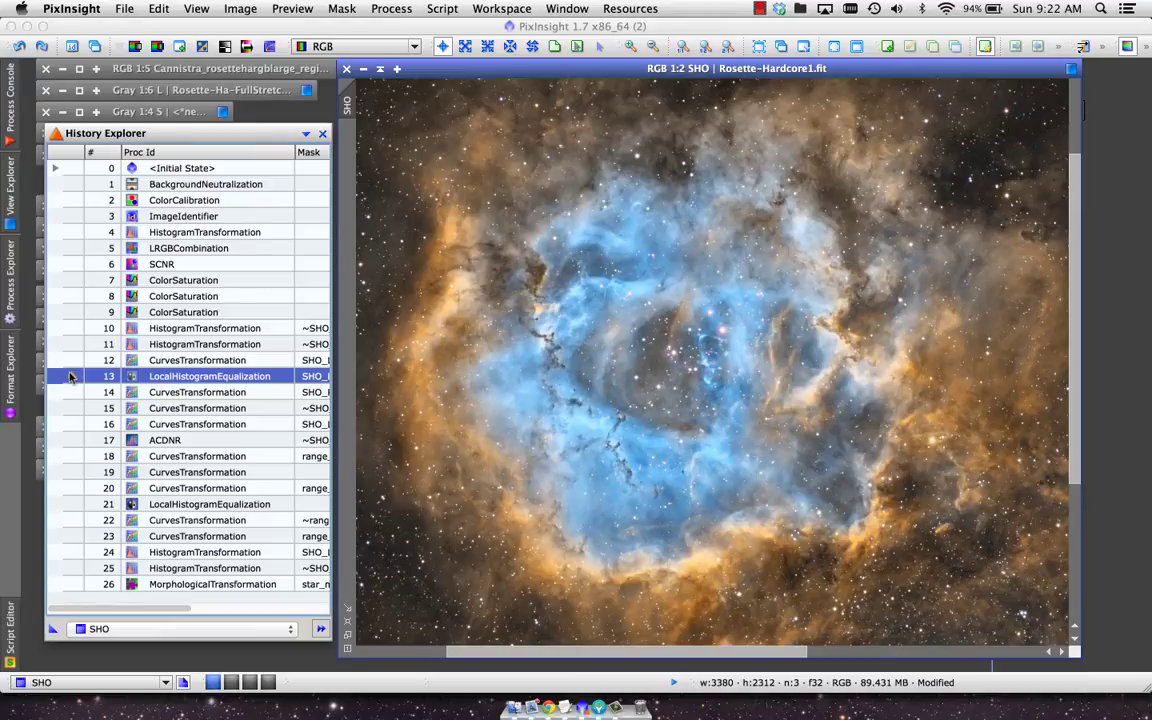
scroll(732, 351, "down", 2)
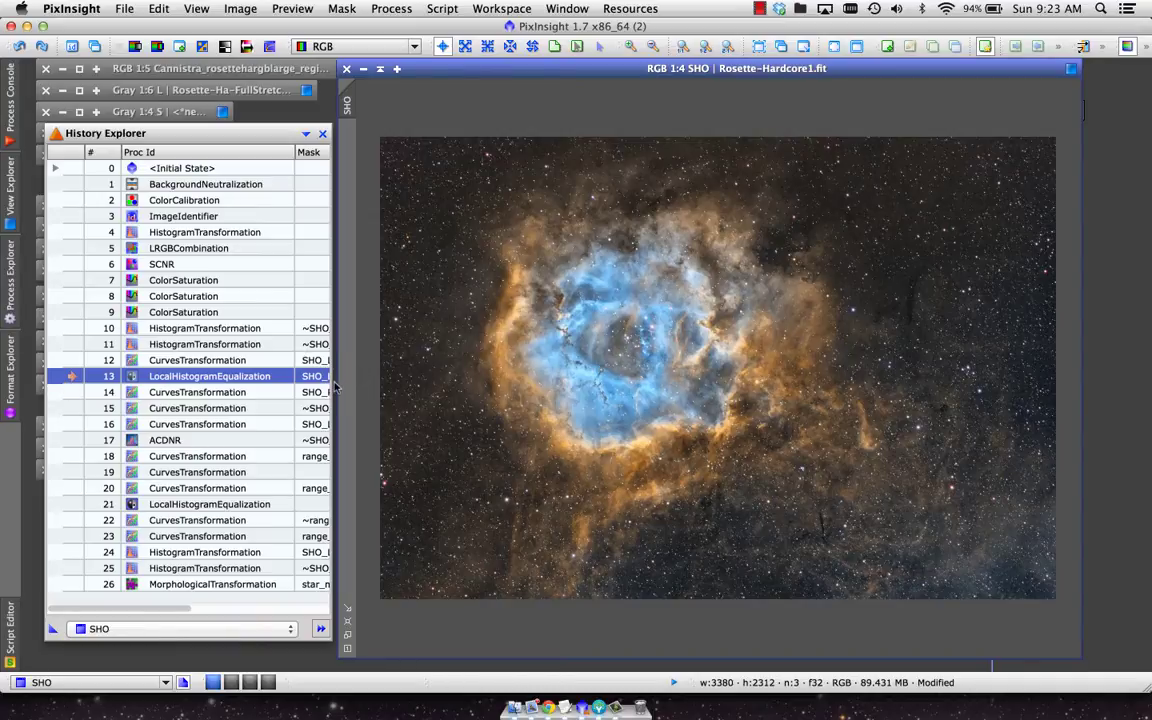
- Step the image through the CurvesTransformation history states 14, 15 and 16
left_click(68, 393)
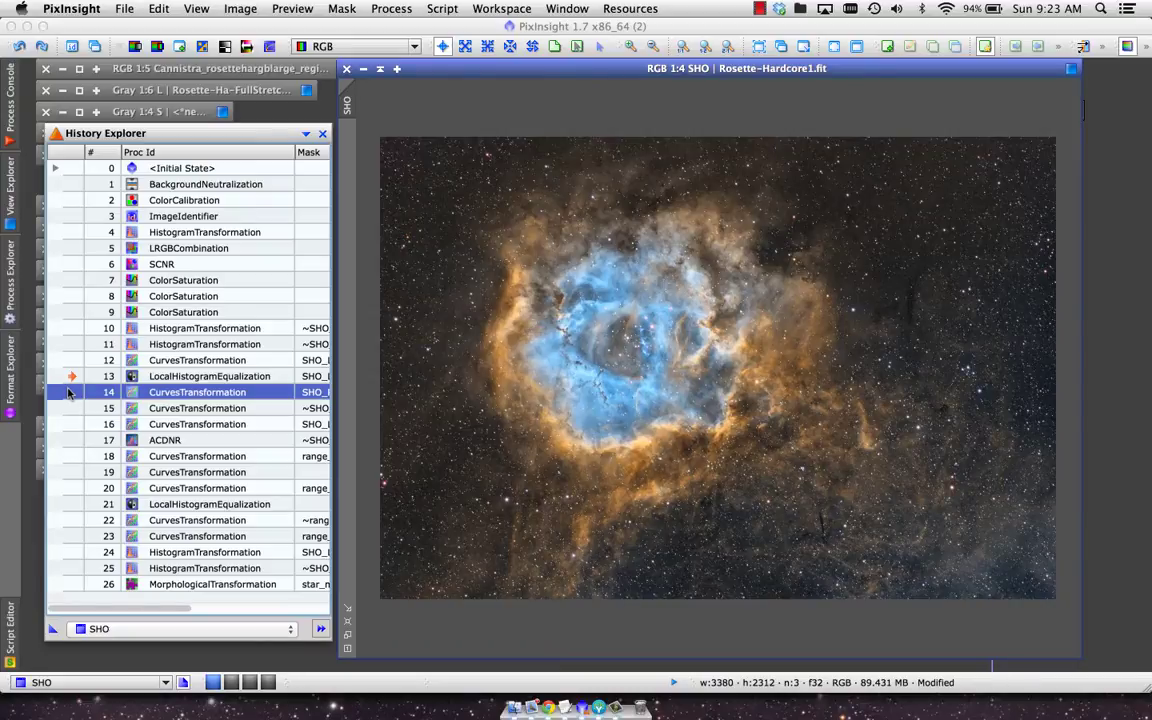
left_click(68, 393)
left_click(70, 408)
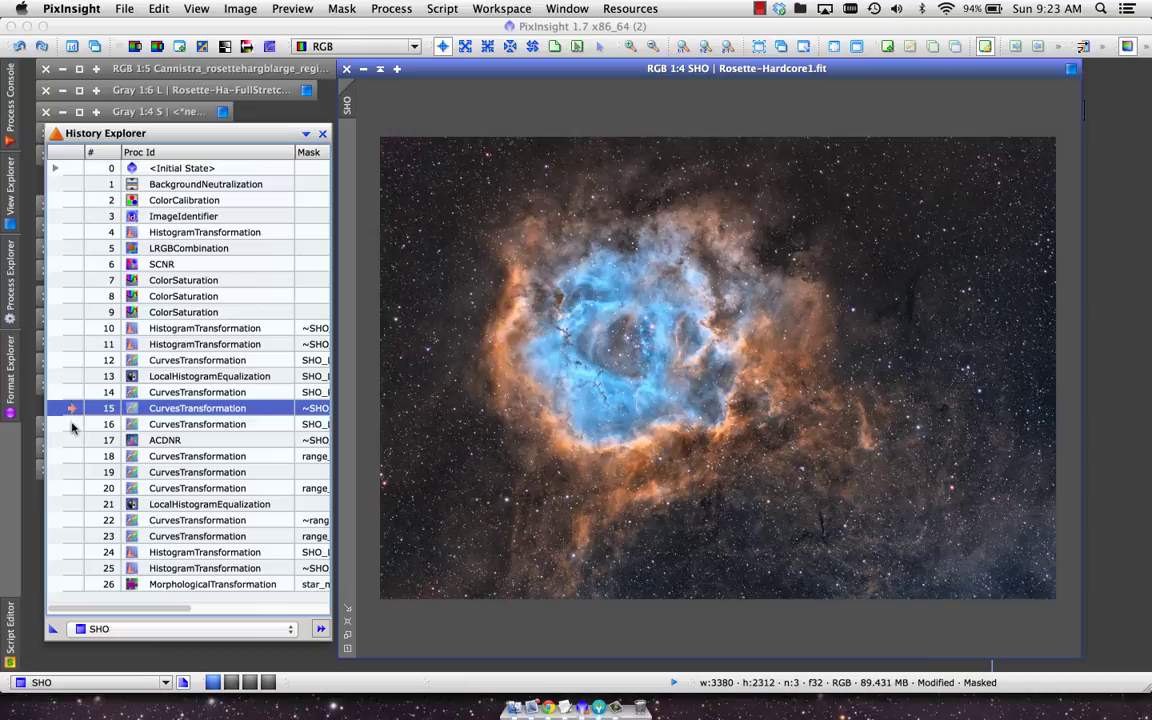
left_click(71, 424)
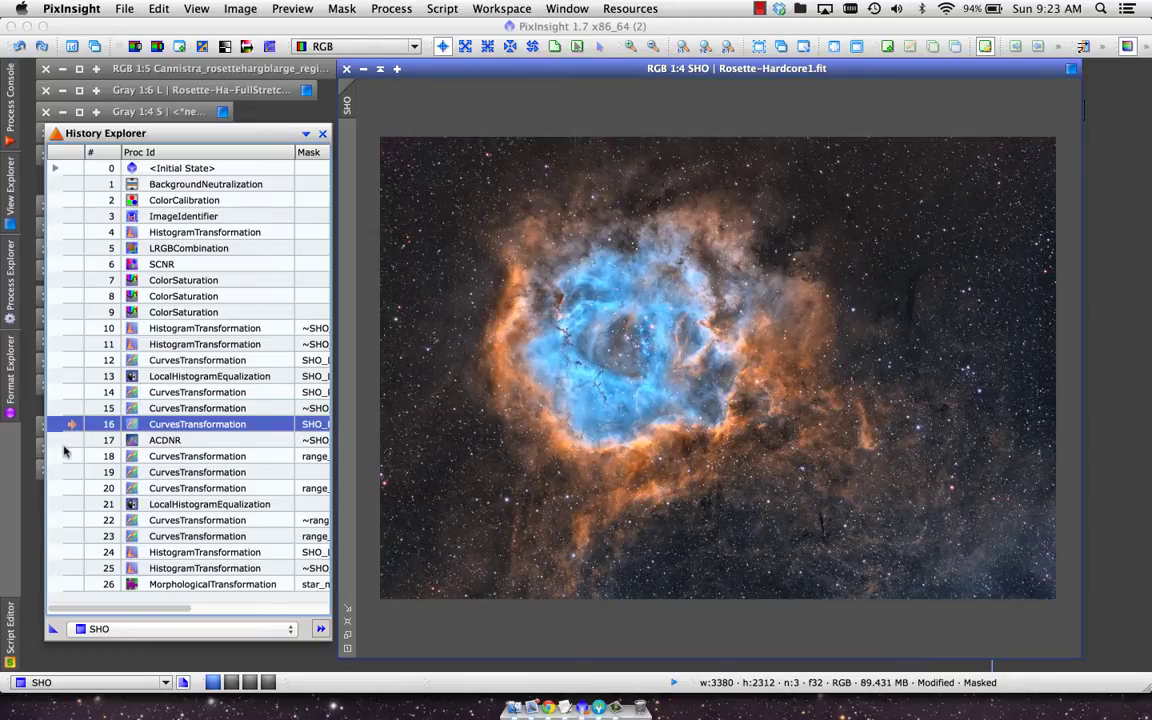
- Zoom to 2:1 on a dark star field, set ACDNR step 17, and undo/redo to compare
scroll(967, 259, "up", 4)
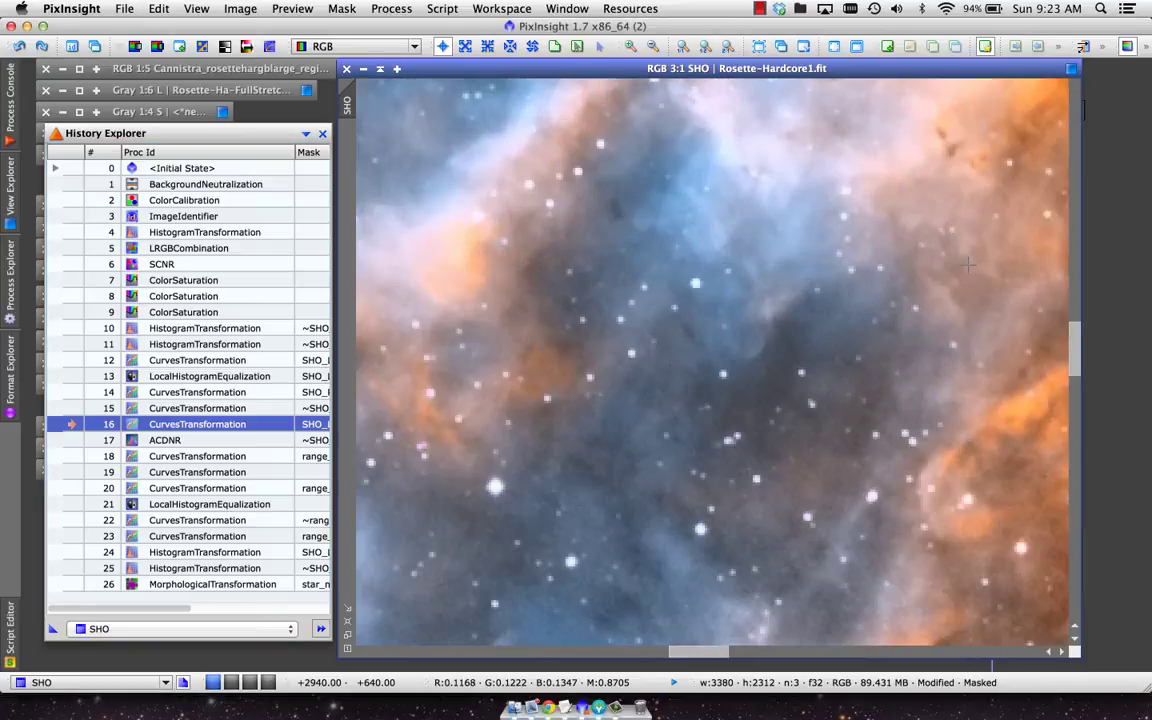
scroll(968, 264, "right", 10)
scroll(968, 264, "up", 6)
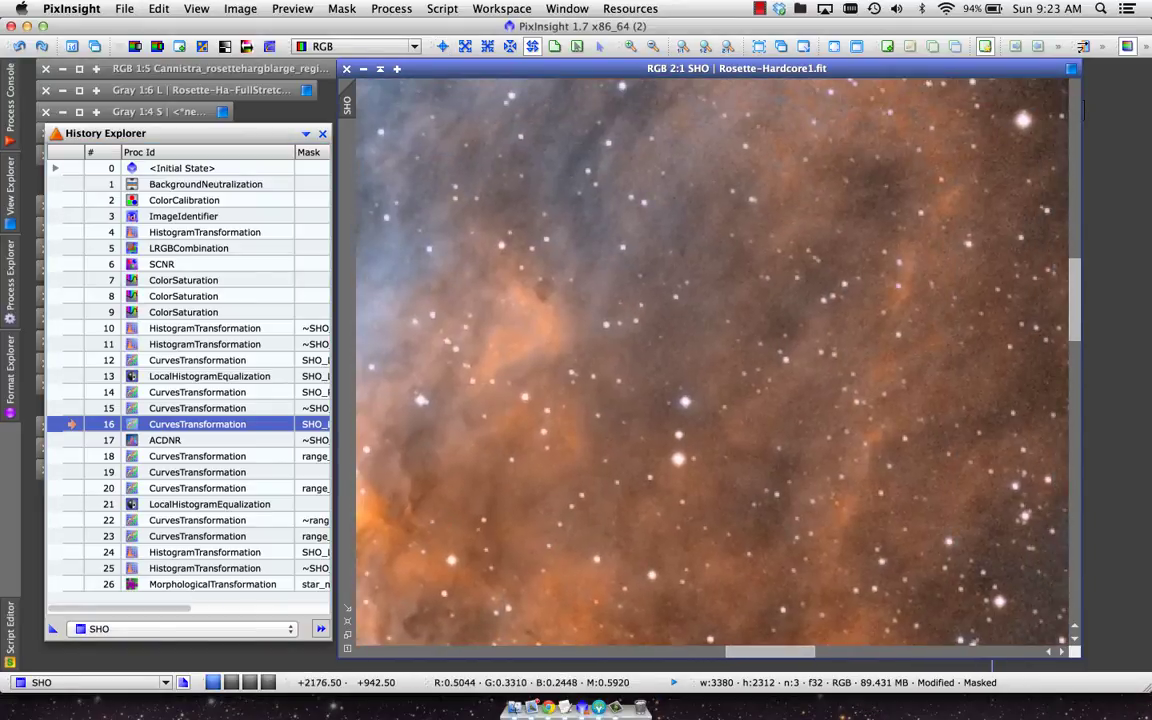
scroll(969, 368, "right", 10)
scroll(969, 368, "up", 2)
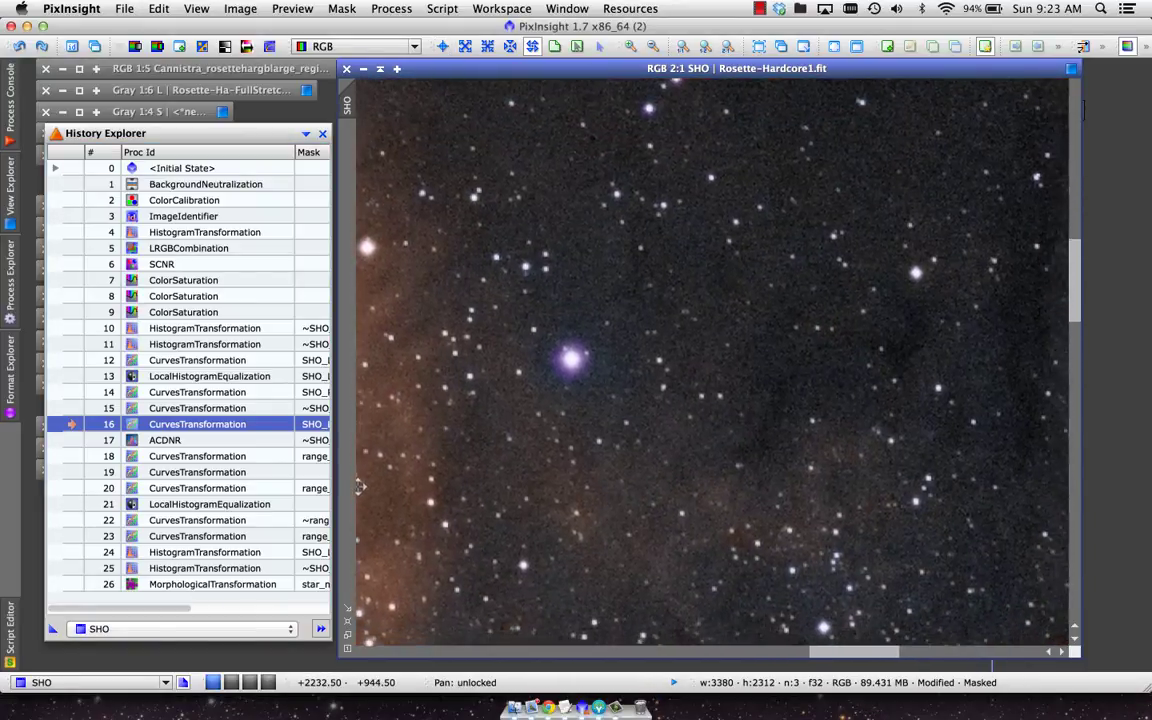
left_click(70, 441)
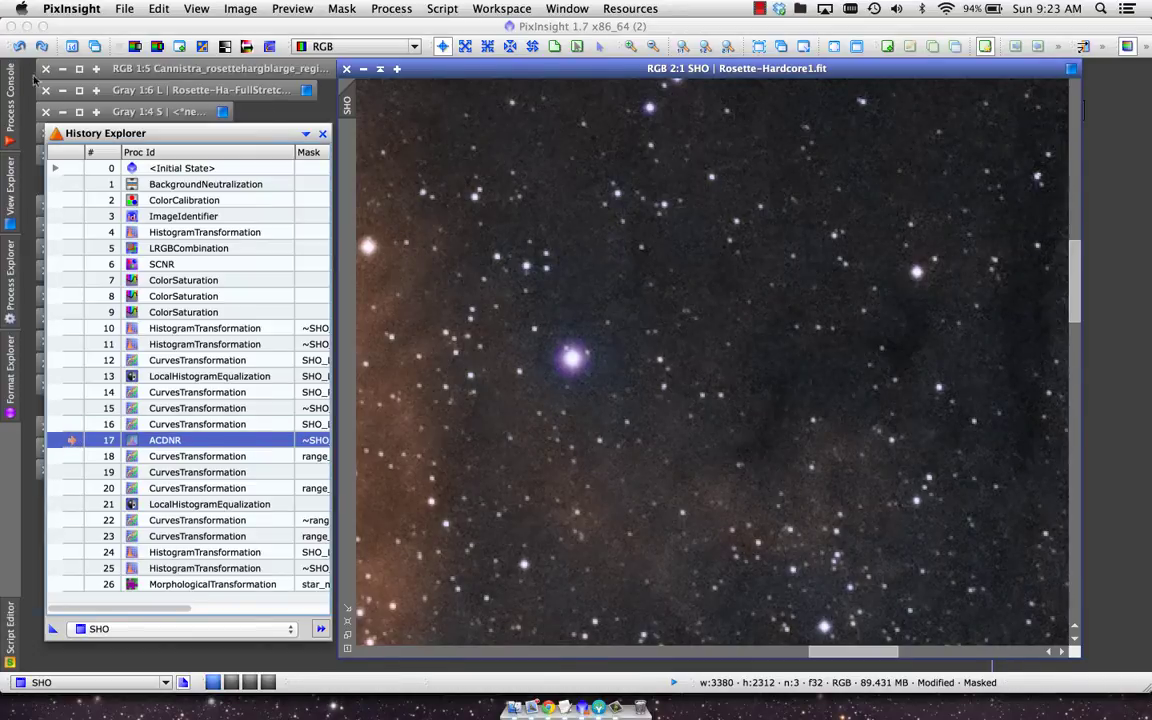
left_click(21, 47)
left_click(42, 47)
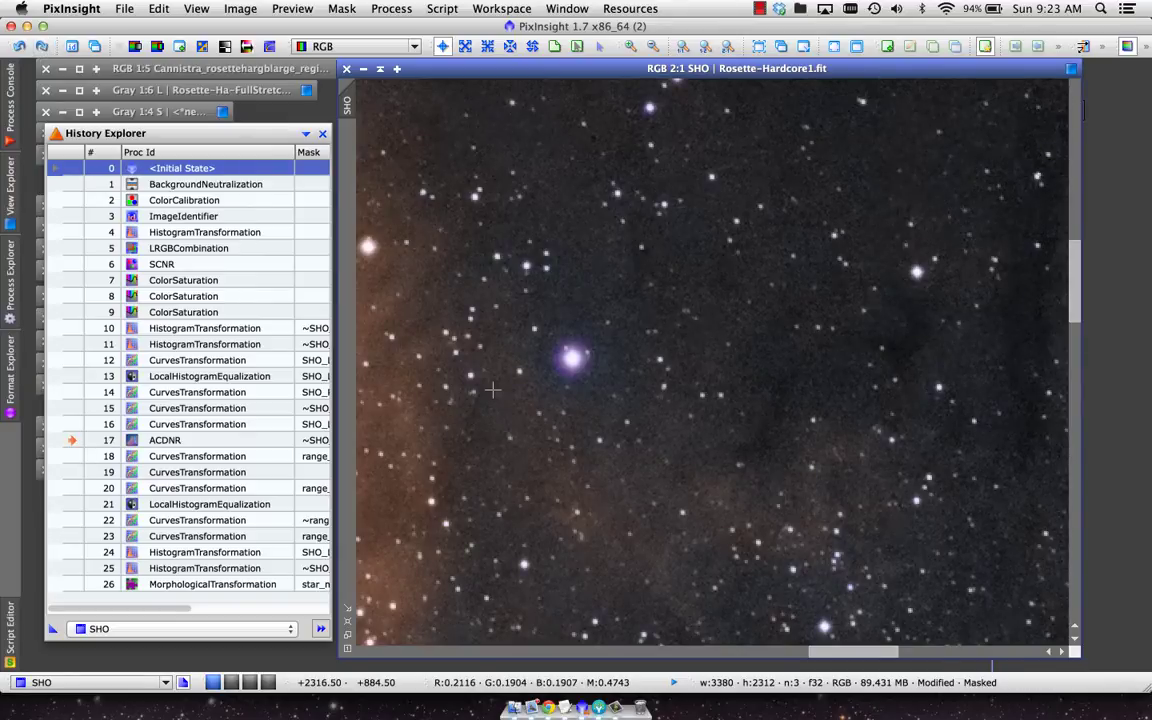
- Inspect the CurvesTransformation curves of step 18 and compare its result with ACDNR step 17
scroll(493, 390, "down", 4)
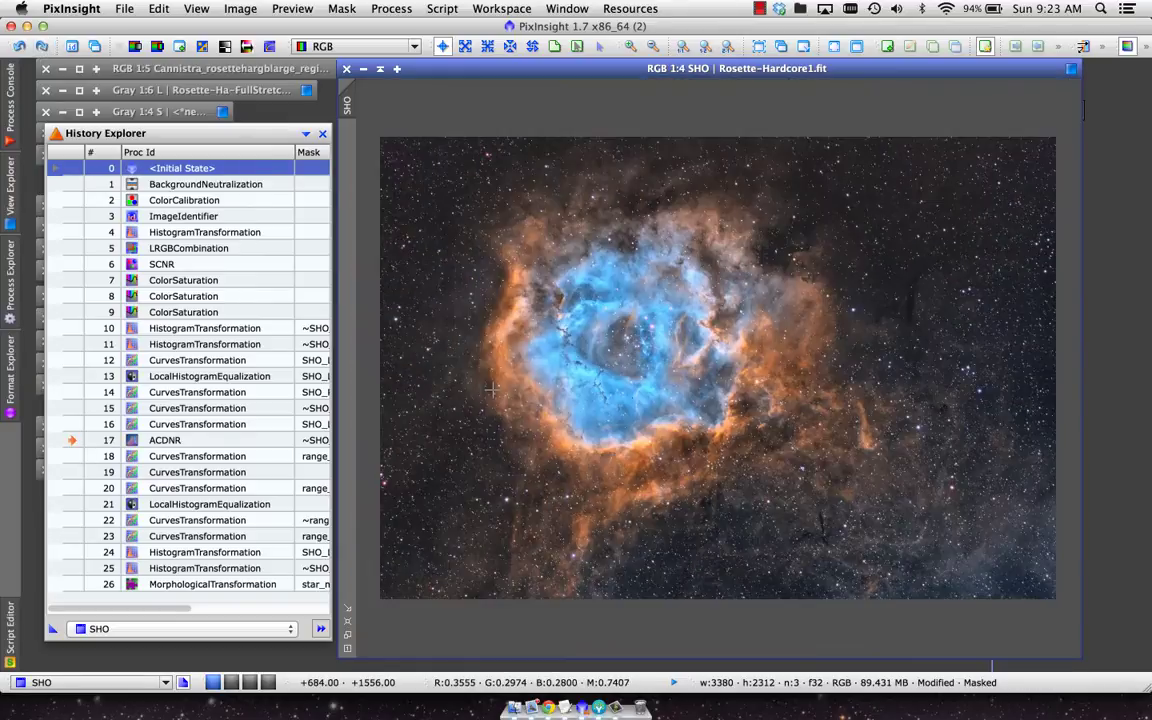
left_click(71, 456)
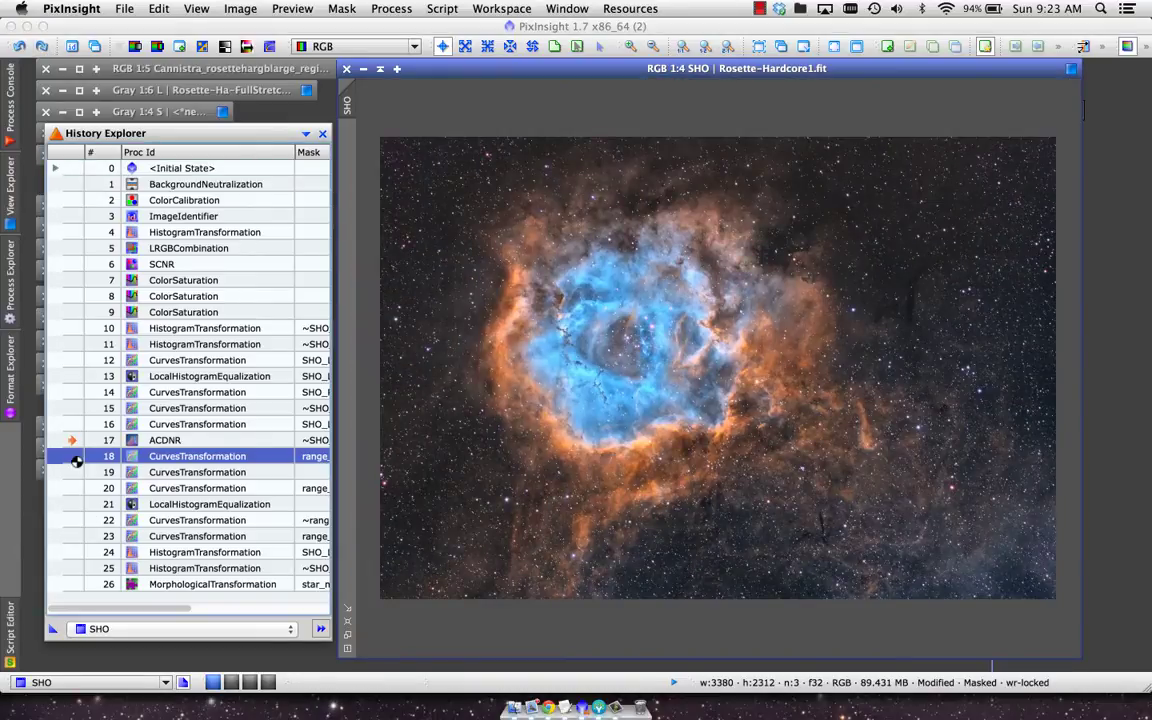
double_click(193, 457)
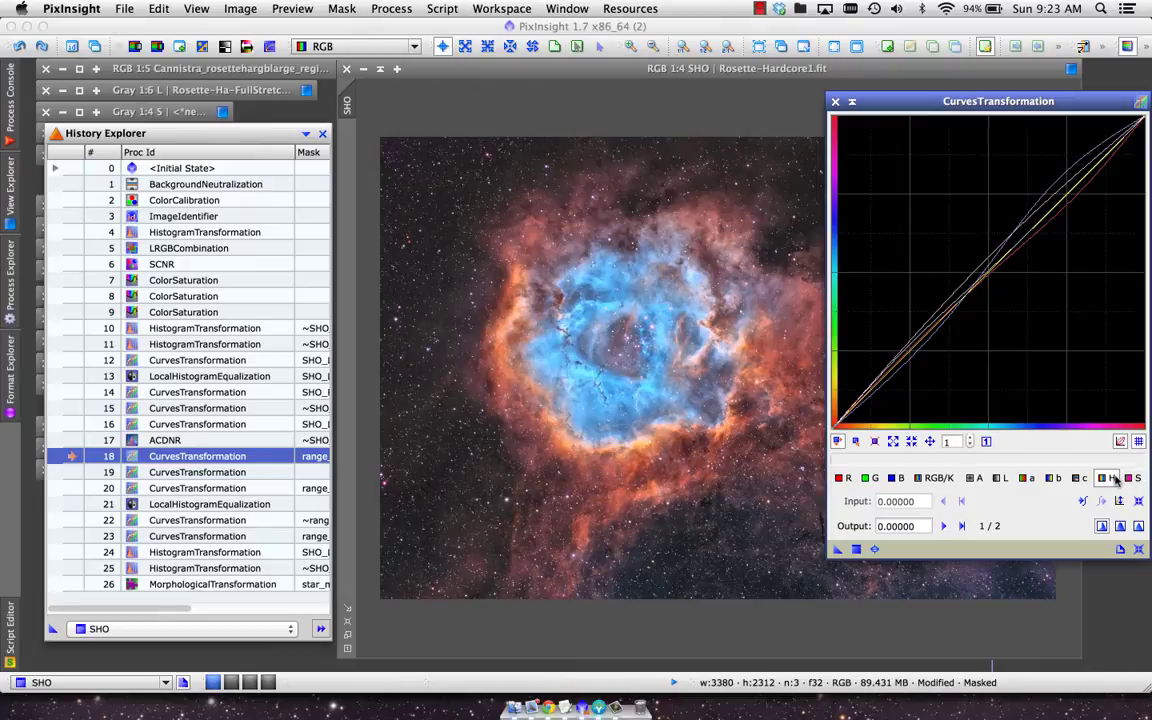
left_click(835, 102)
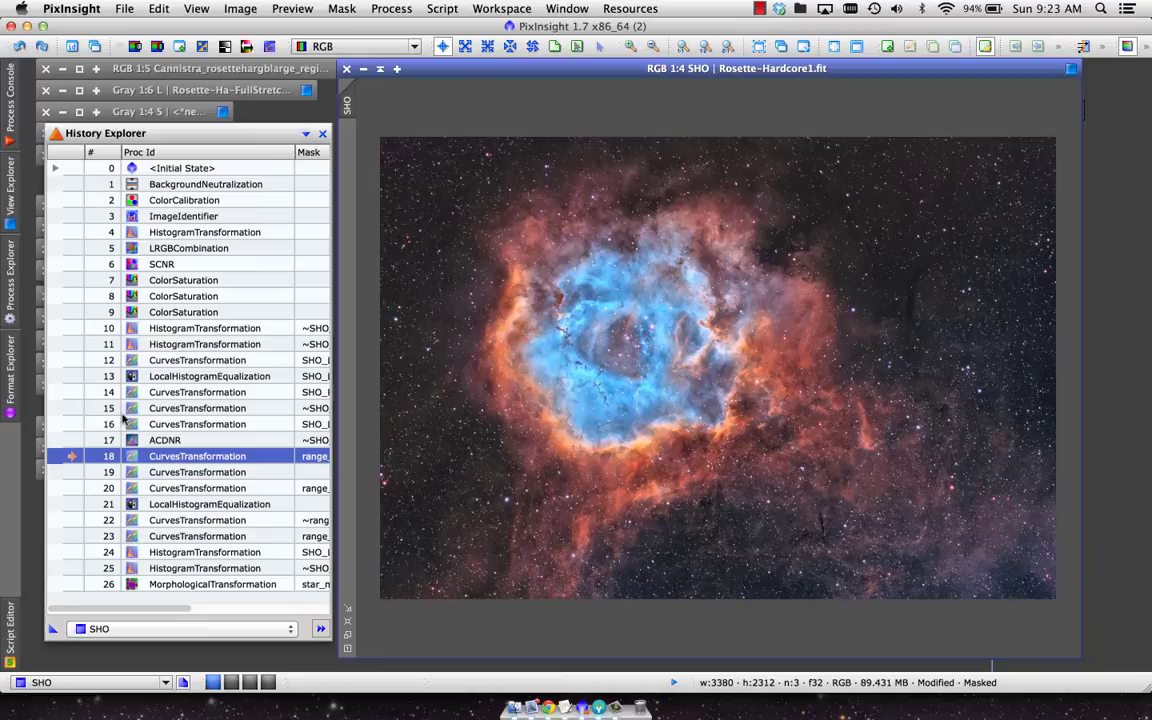
left_click(68, 441)
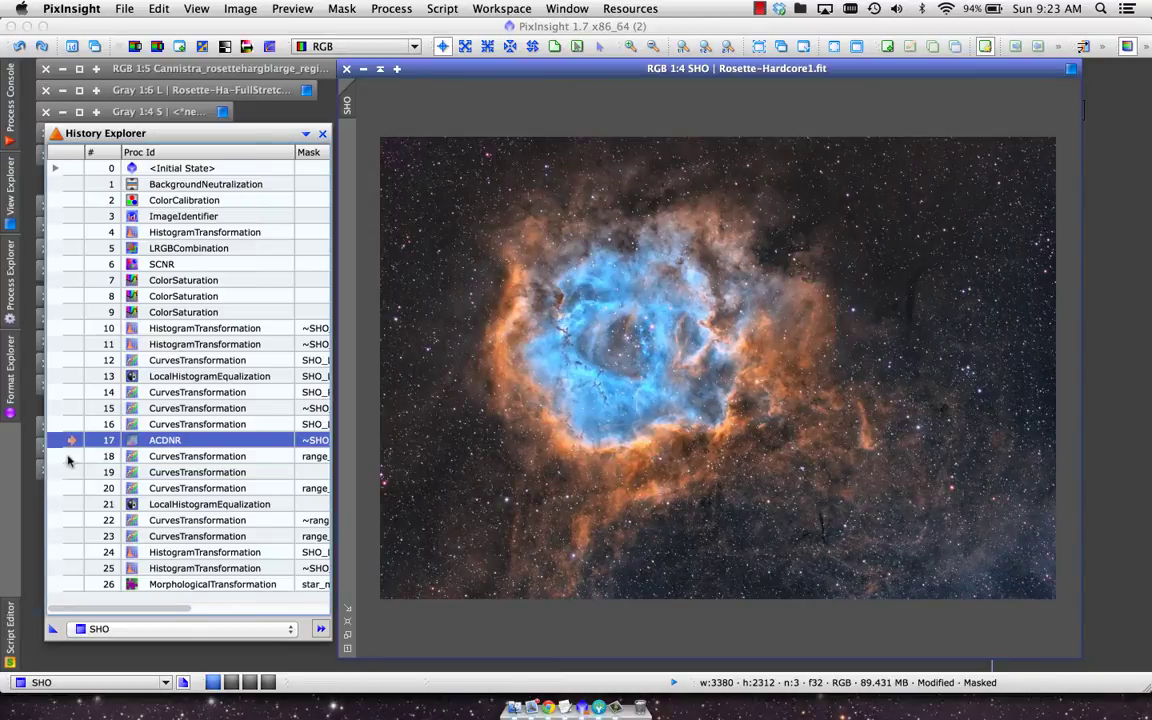
left_click(68, 457)
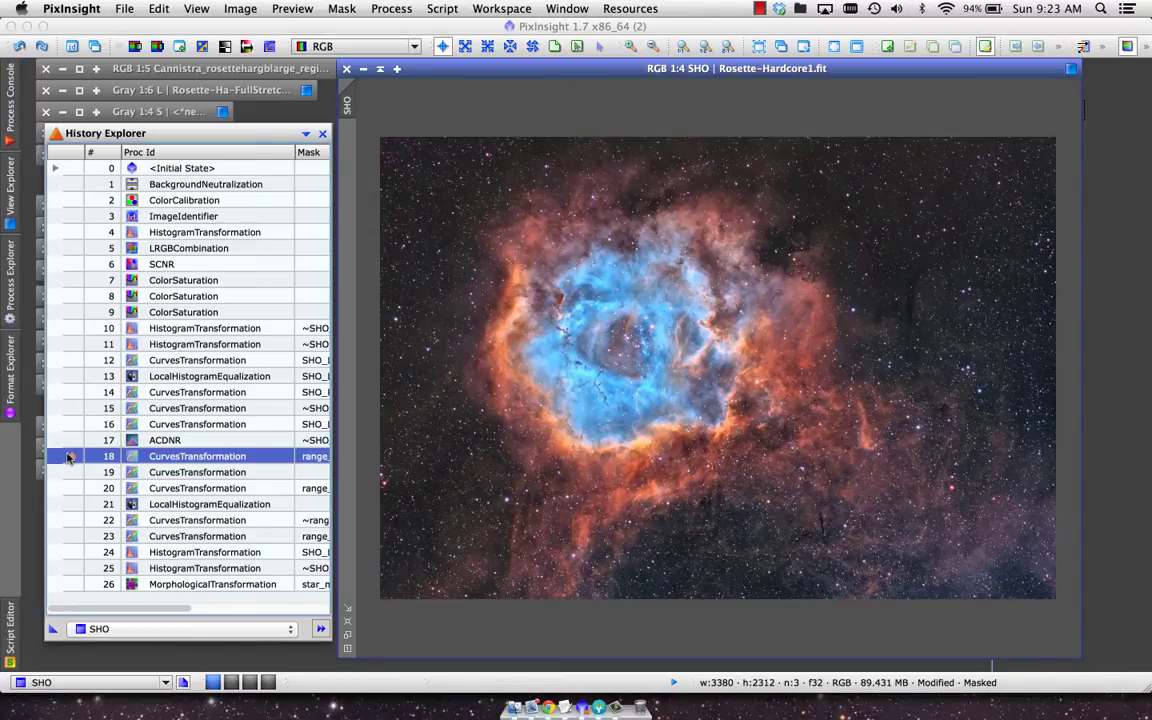
- Advance through curves steps 19-20, LocalHistogramEqualization step 21, and curves steps 22-23
left_click(68, 472)
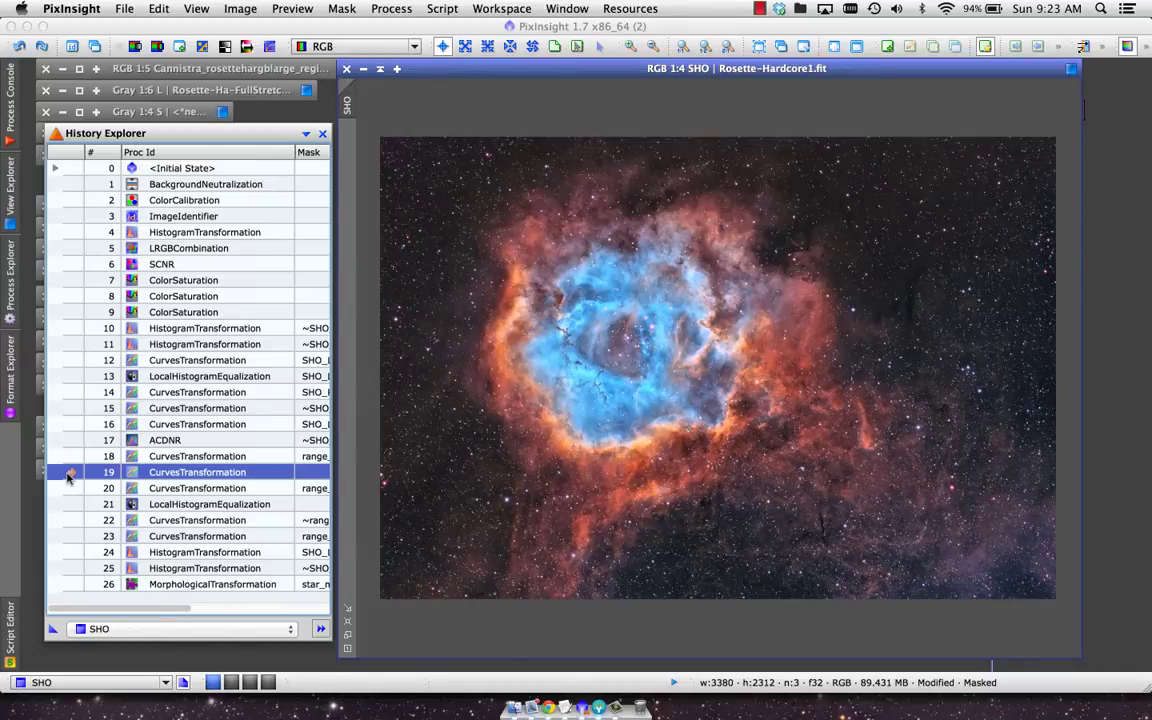
left_click(71, 489)
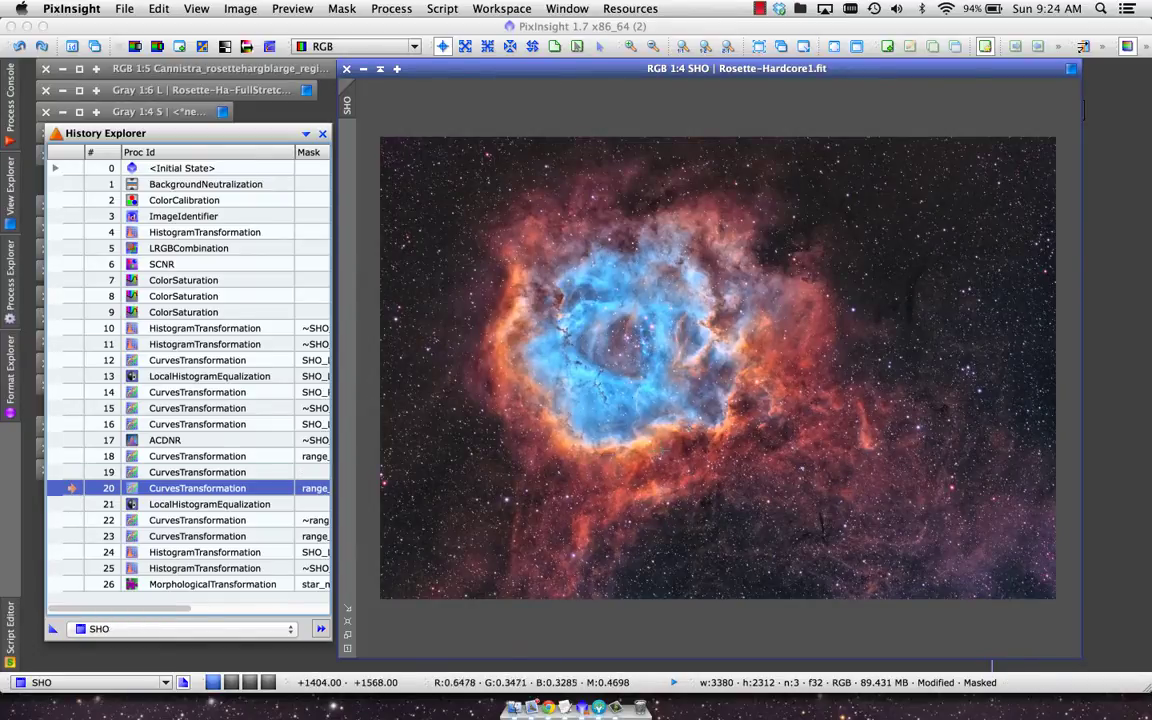
left_click(66, 505)
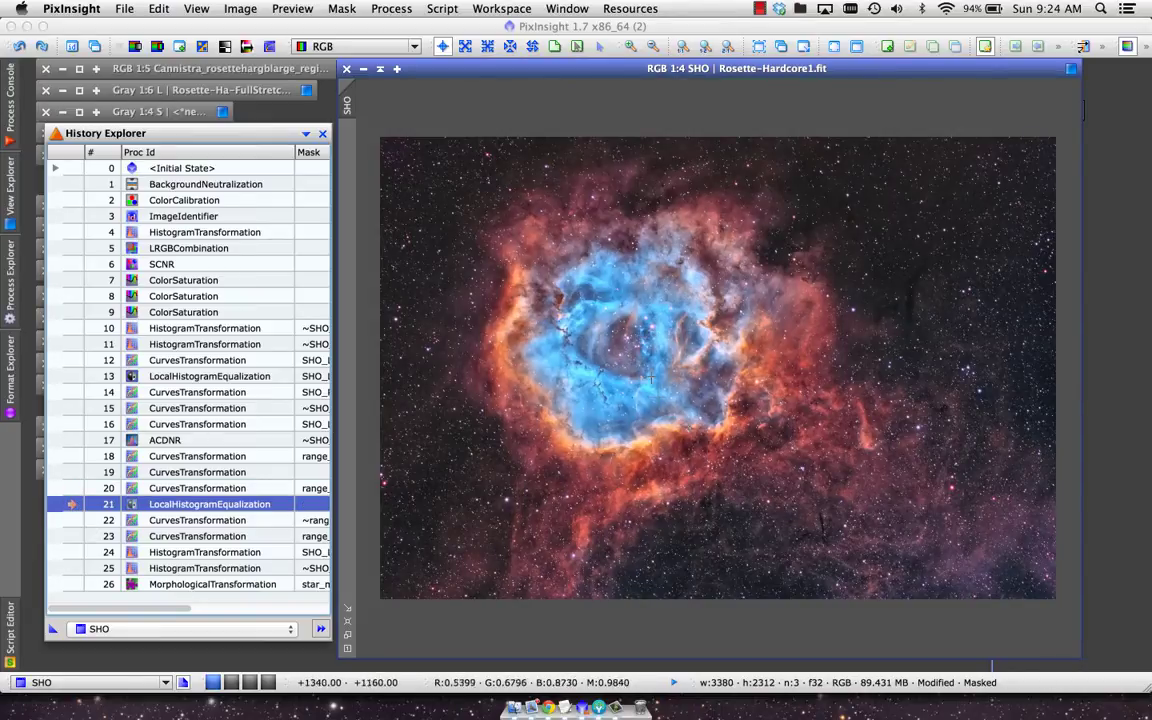
left_click(74, 520)
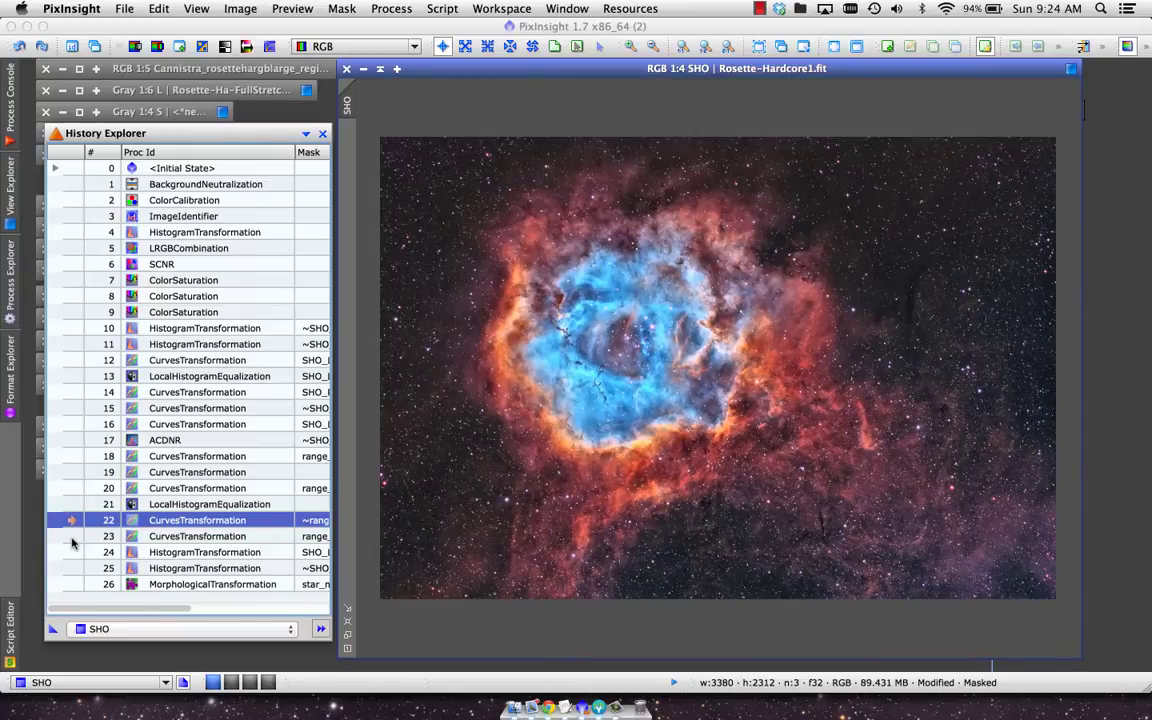
left_click(71, 537)
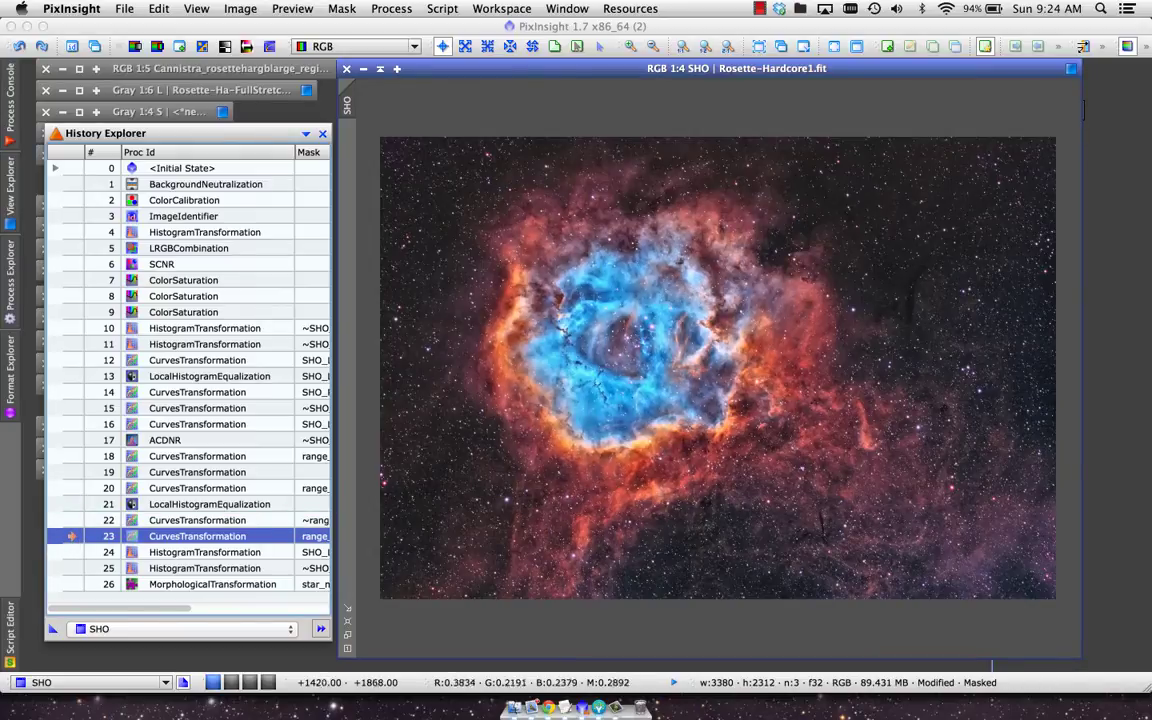
scroll(686, 512, "up", 3)
scroll(686, 512, "down", 1)
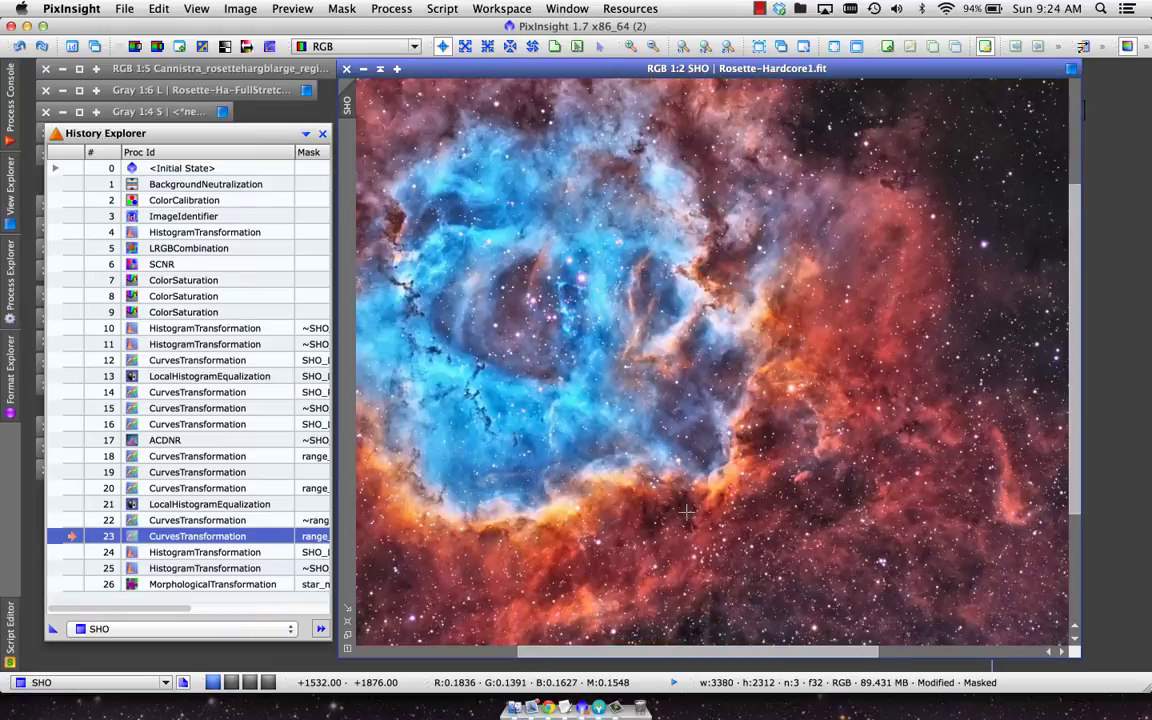
scroll(686, 512, "down", 1)
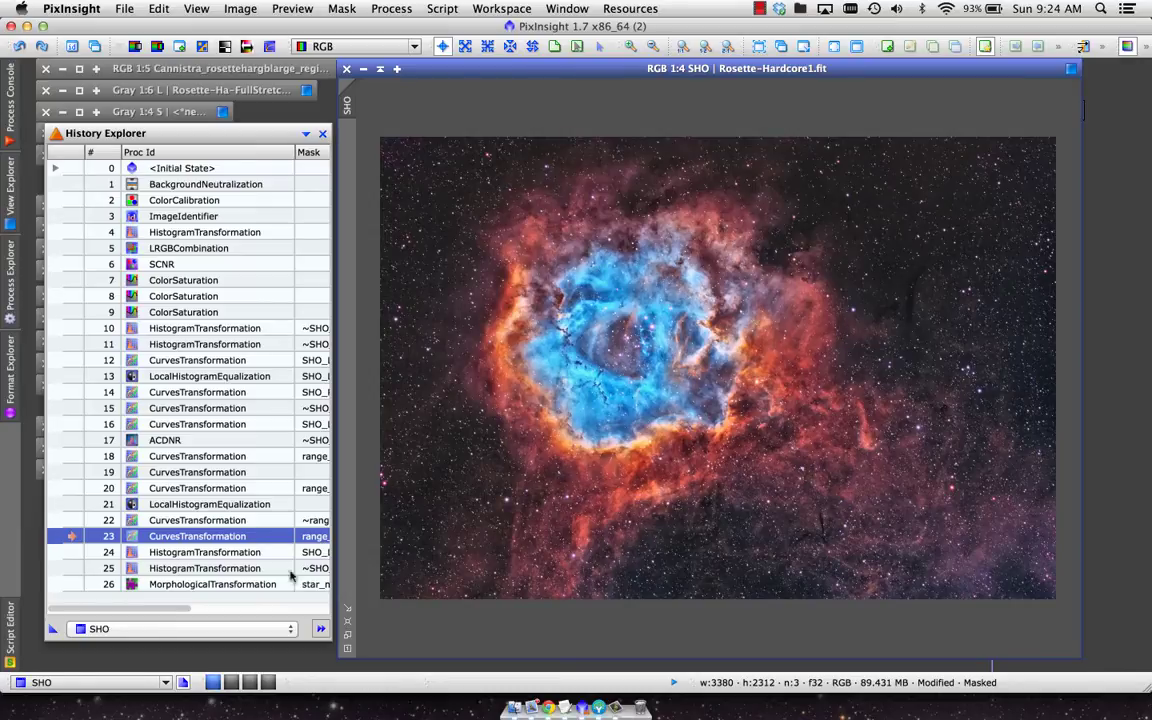
- Set HistogramTransformation step 25 and MorphologicalTransformation step 26, comparing against LRGBCombination step 5
left_click(72, 568)
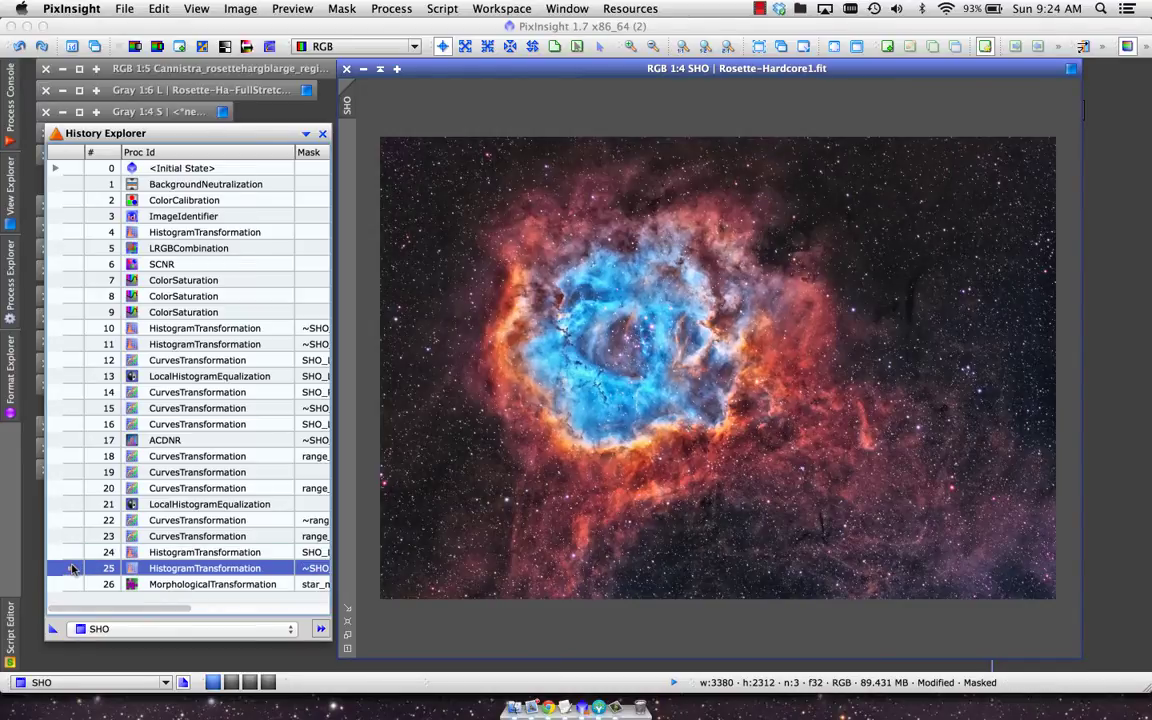
left_click(72, 568)
left_click(72, 585)
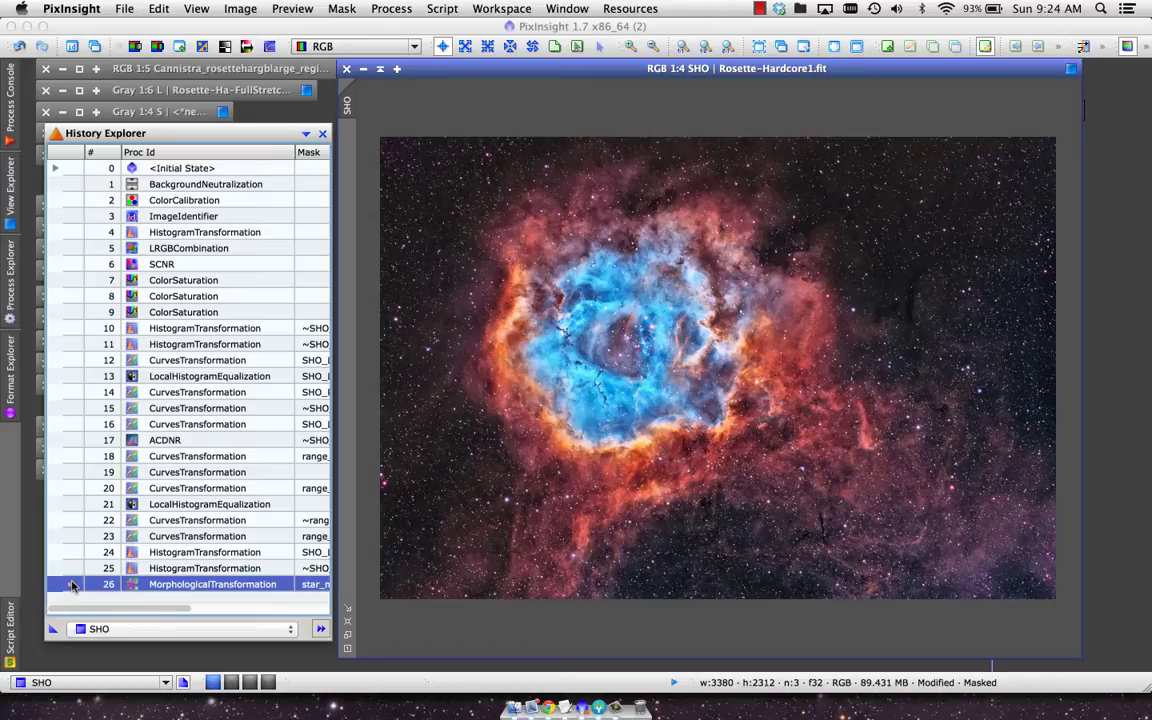
left_click(72, 585)
left_click(76, 250)
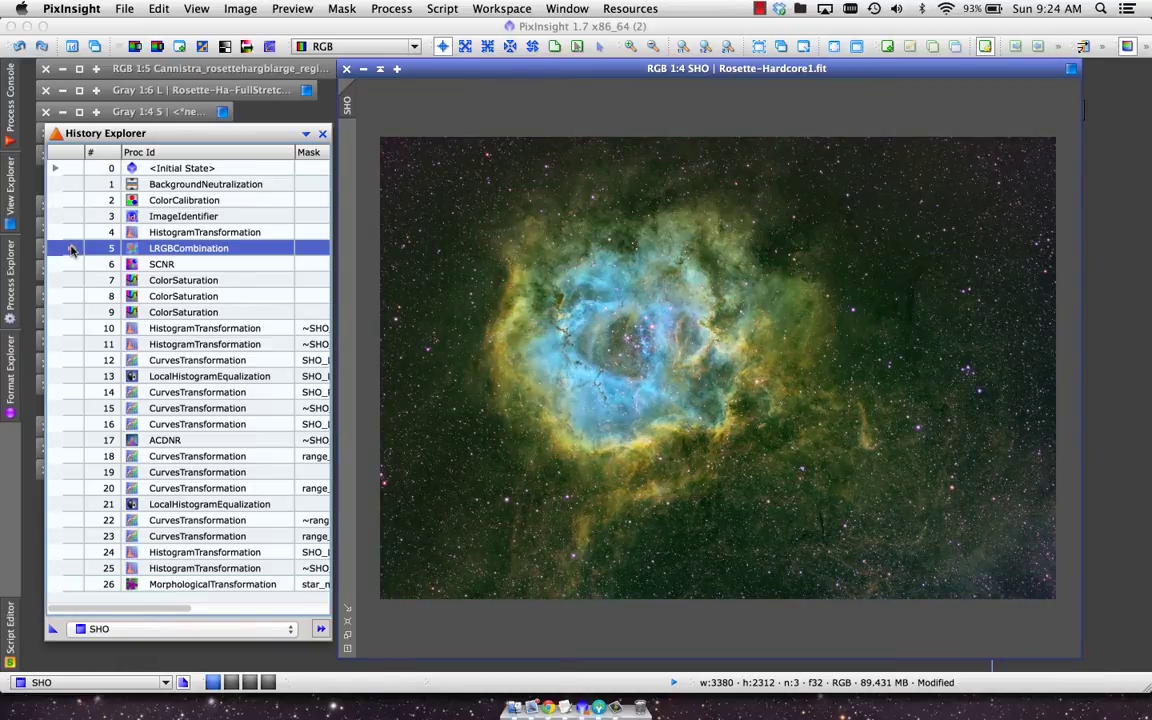
left_click(69, 585)
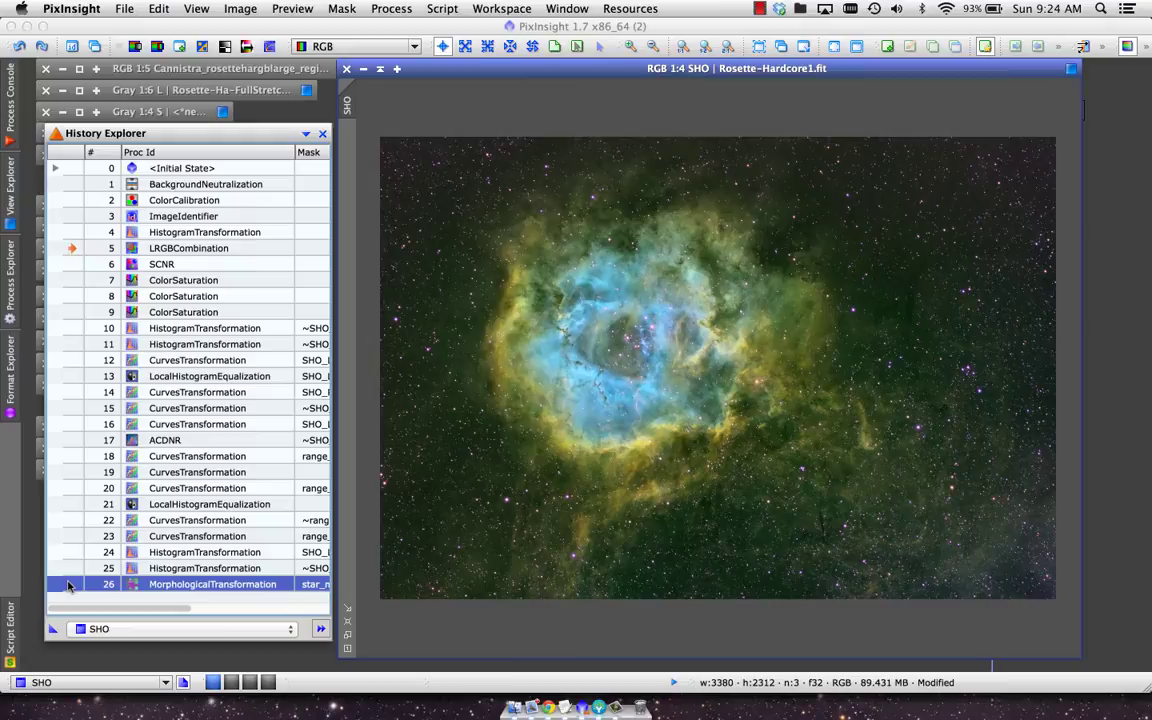